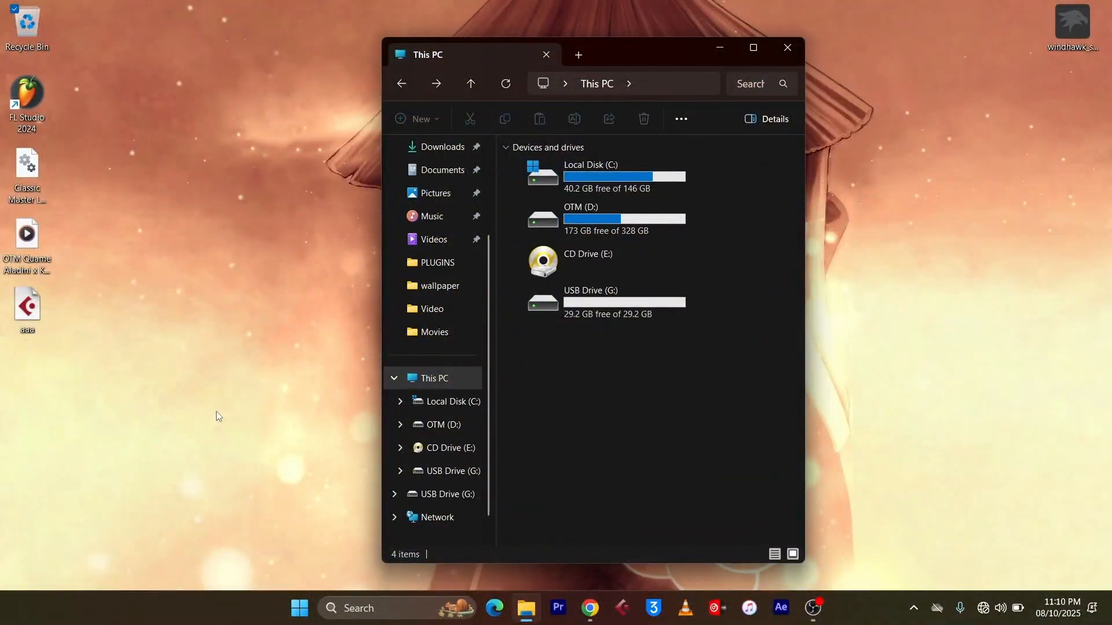
Open System Information, check the BIOS Mode entry in the system summary, and close the window.
key("super+r")
type("msconfig")
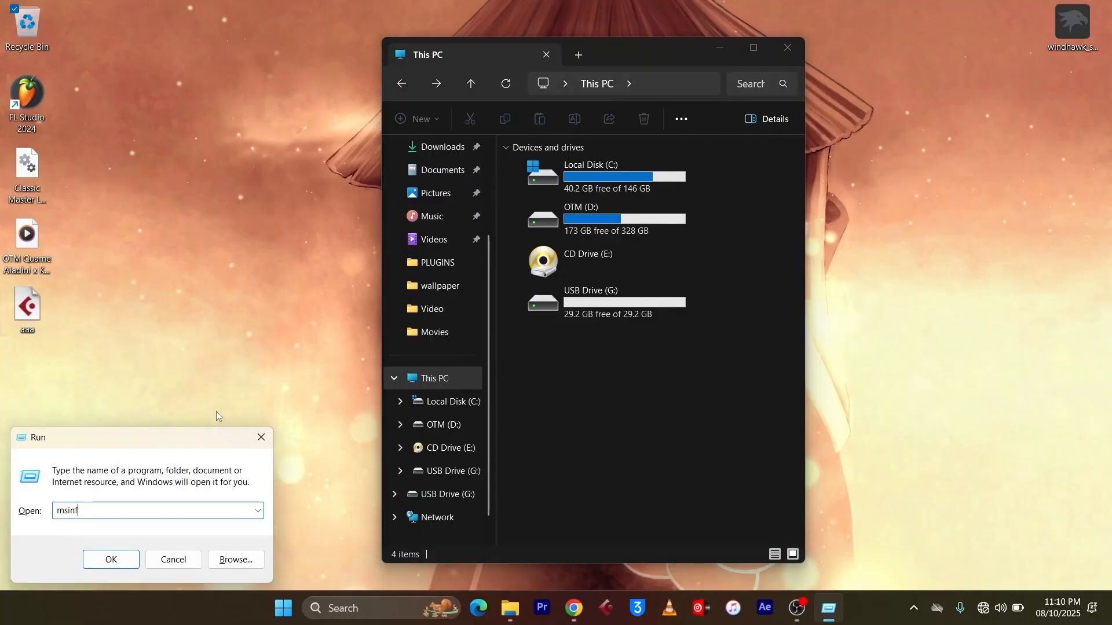
left_click(126, 565)
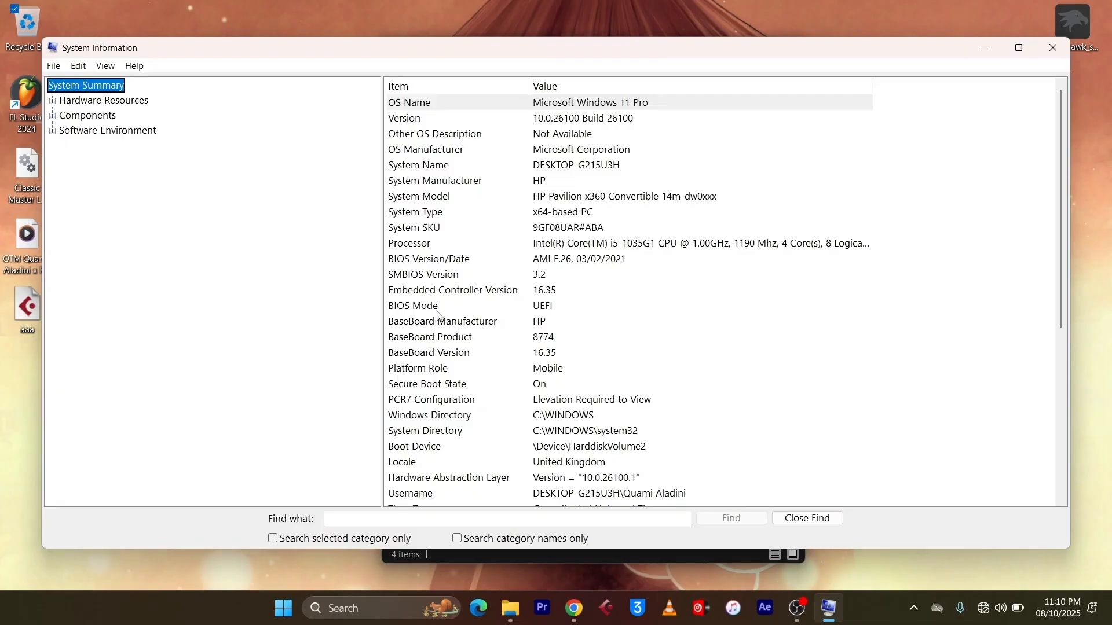
left_click(437, 310)
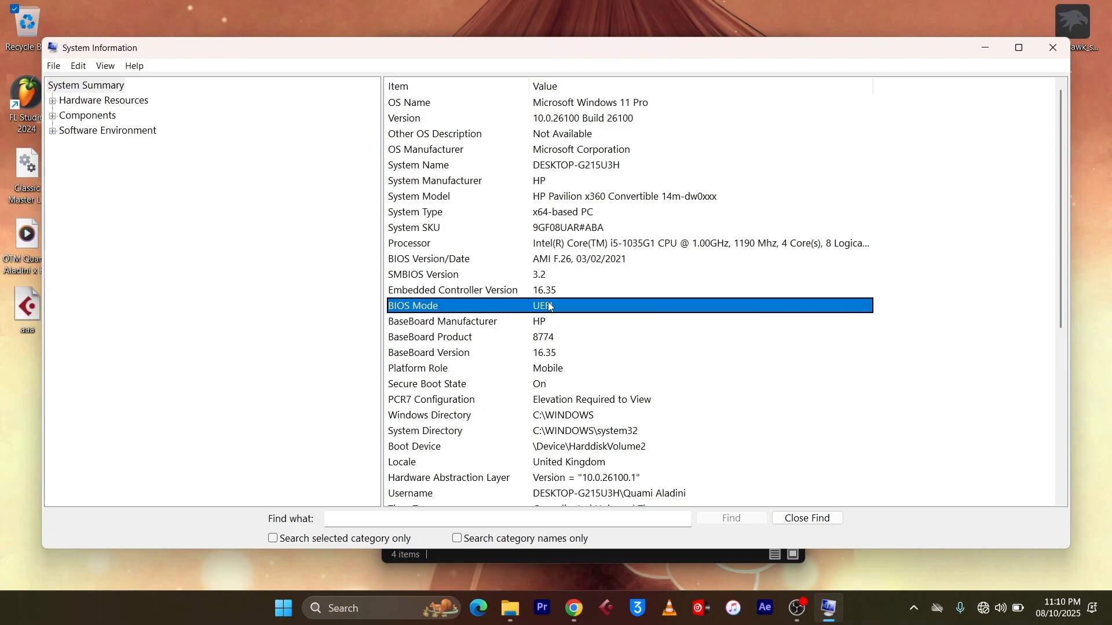
key("alt+F4")
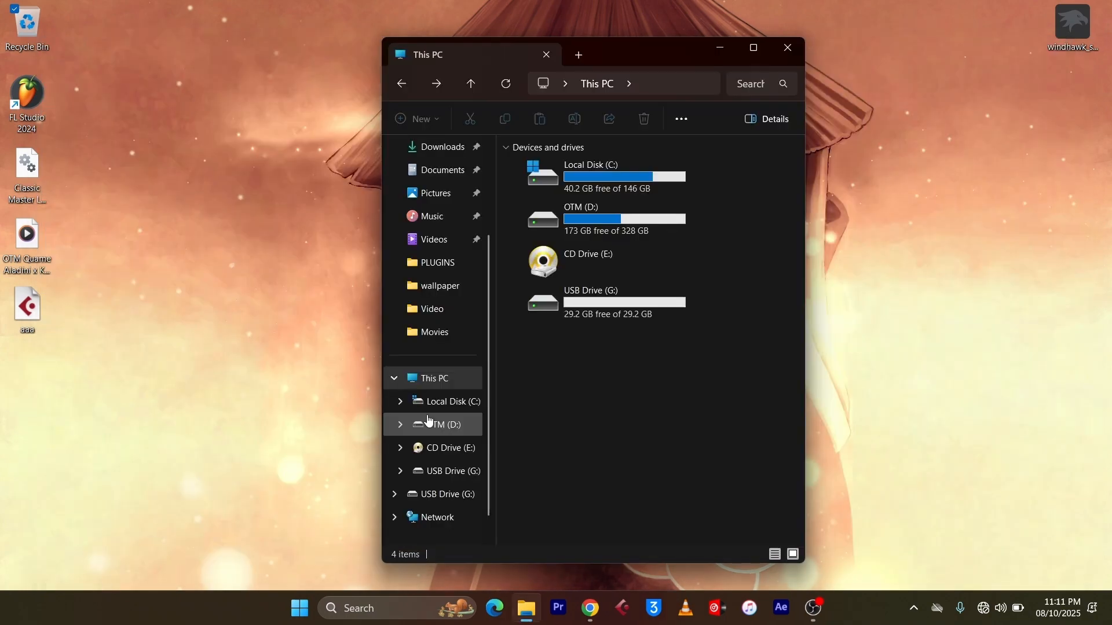
Find and launch Paint with a blank canvas.
left_click(375, 610)
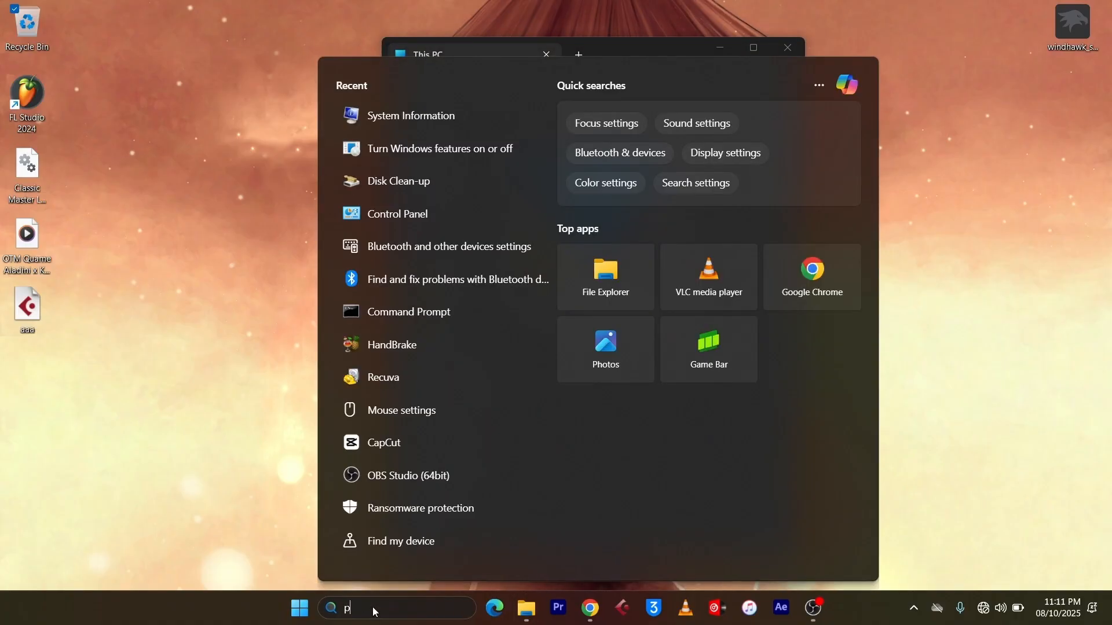
type("paint")
left_click(449, 173)
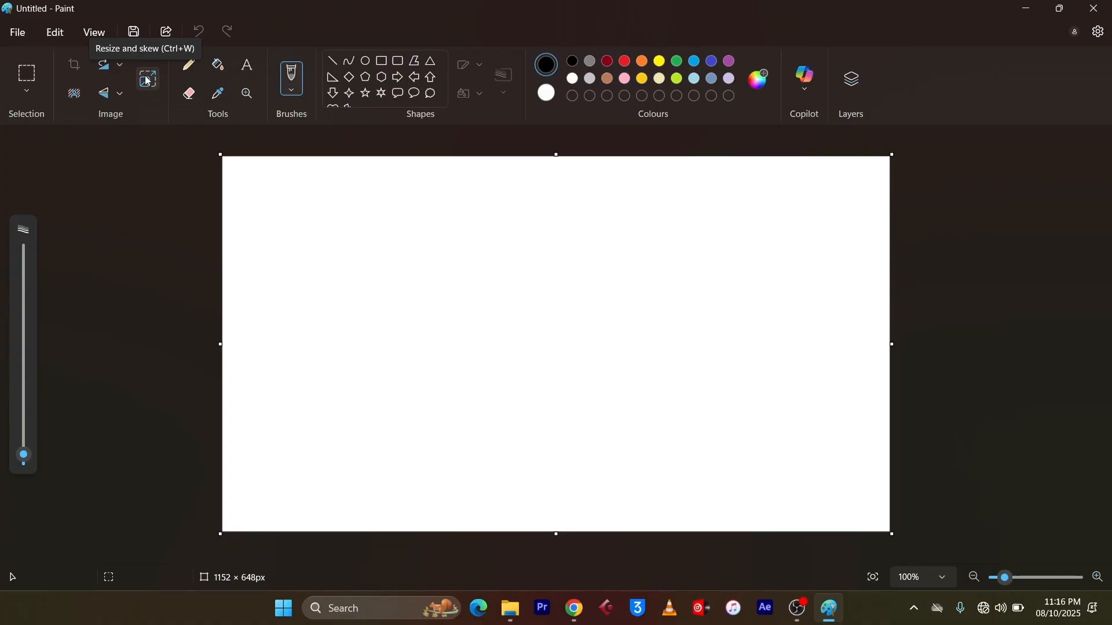
Resize the blank canvas to 1920 × 1080 pixels with the aspect ratio unlocked.
left_click(147, 81)
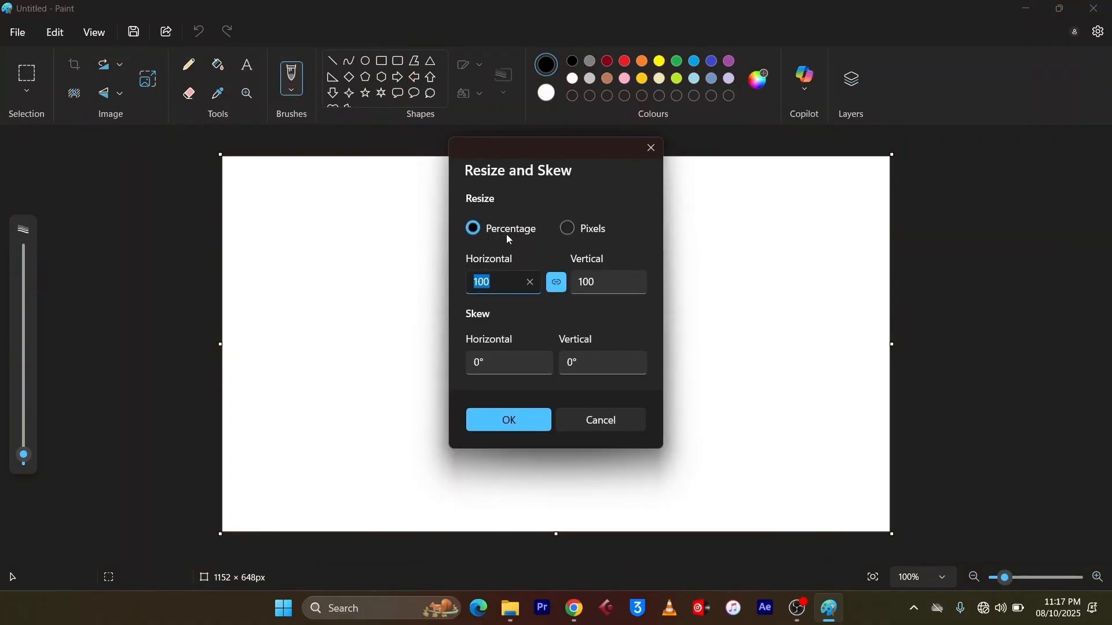
left_click(571, 231)
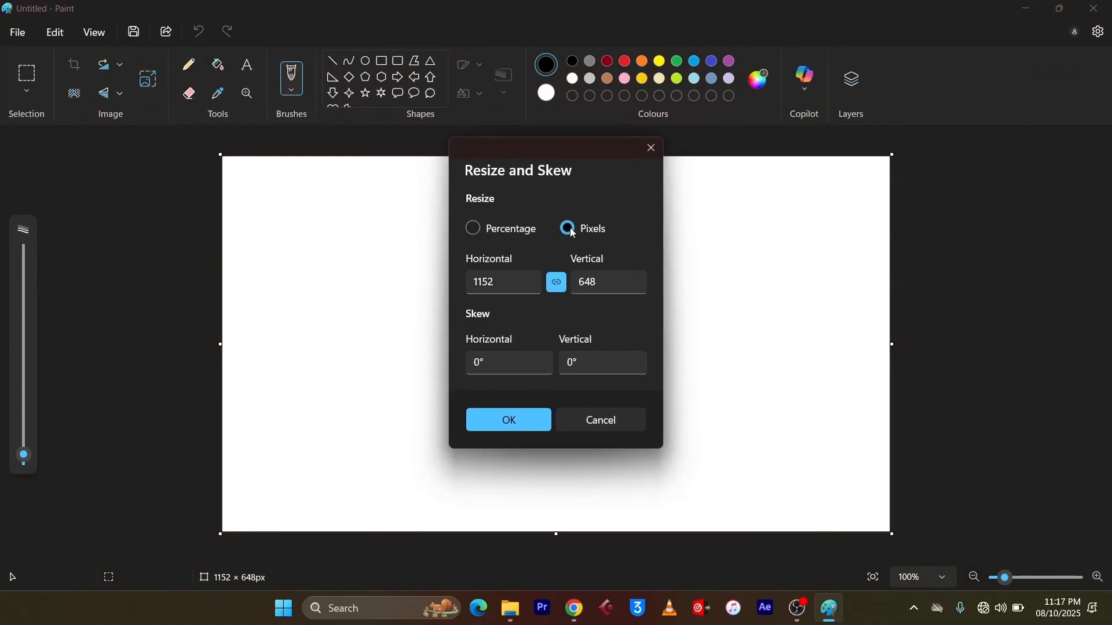
left_click(558, 284)
double_click(505, 284)
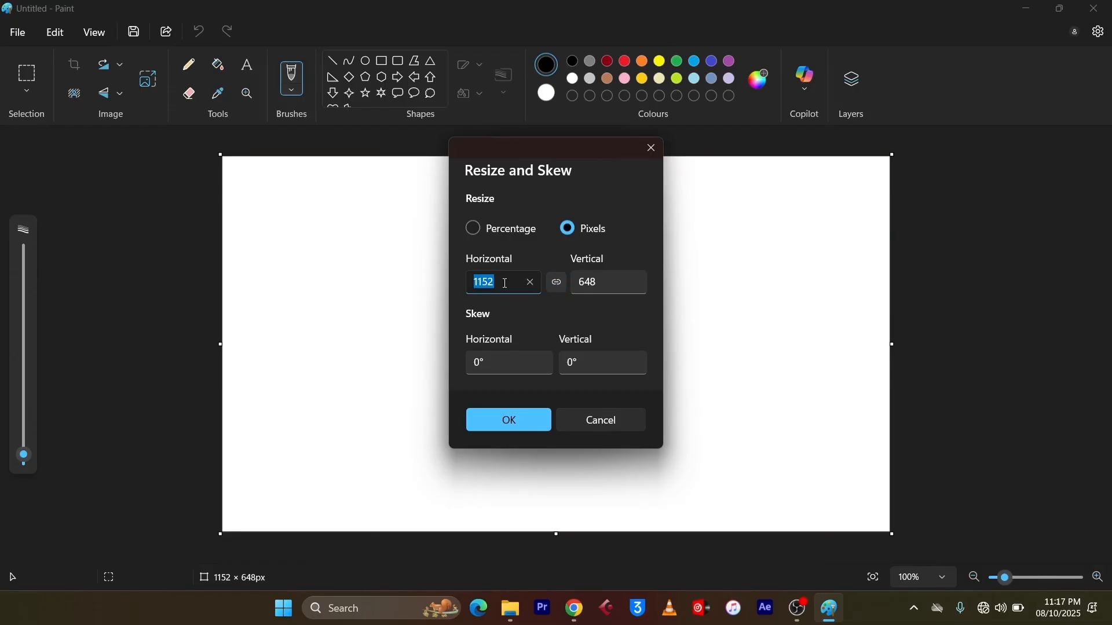
type("1920")
key("Tab")
type("1080")
left_click(523, 422)
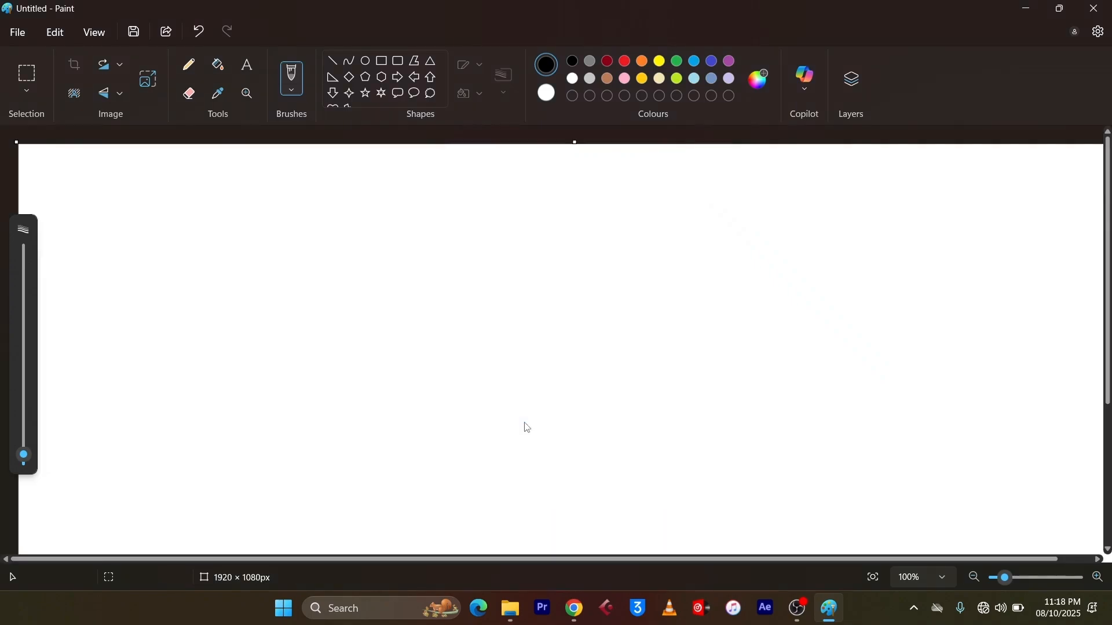
Fill the whole canvas with black using the Fill tool.
left_click(973, 576)
left_click(973, 576)
left_click(973, 576)
left_click(973, 576)
left_click(973, 576)
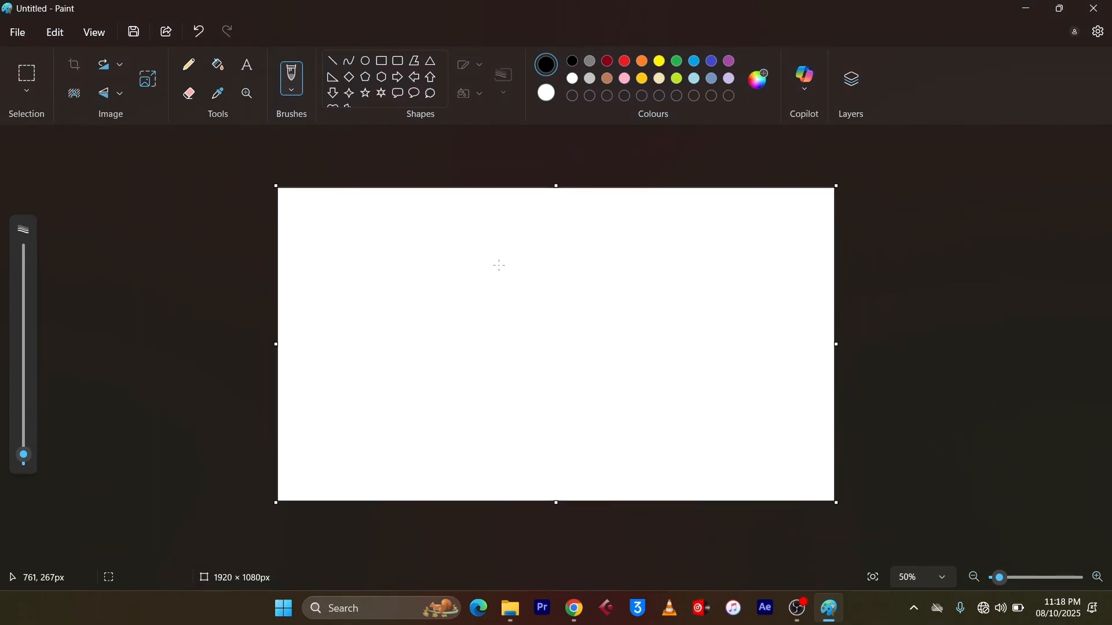
left_click(219, 69)
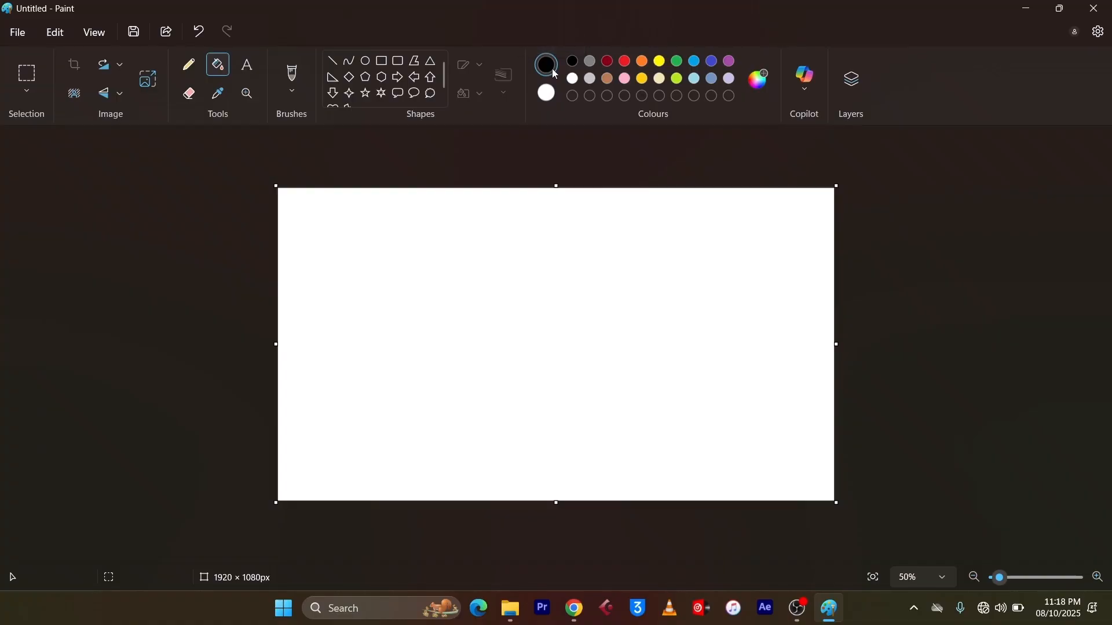
left_click(510, 276)
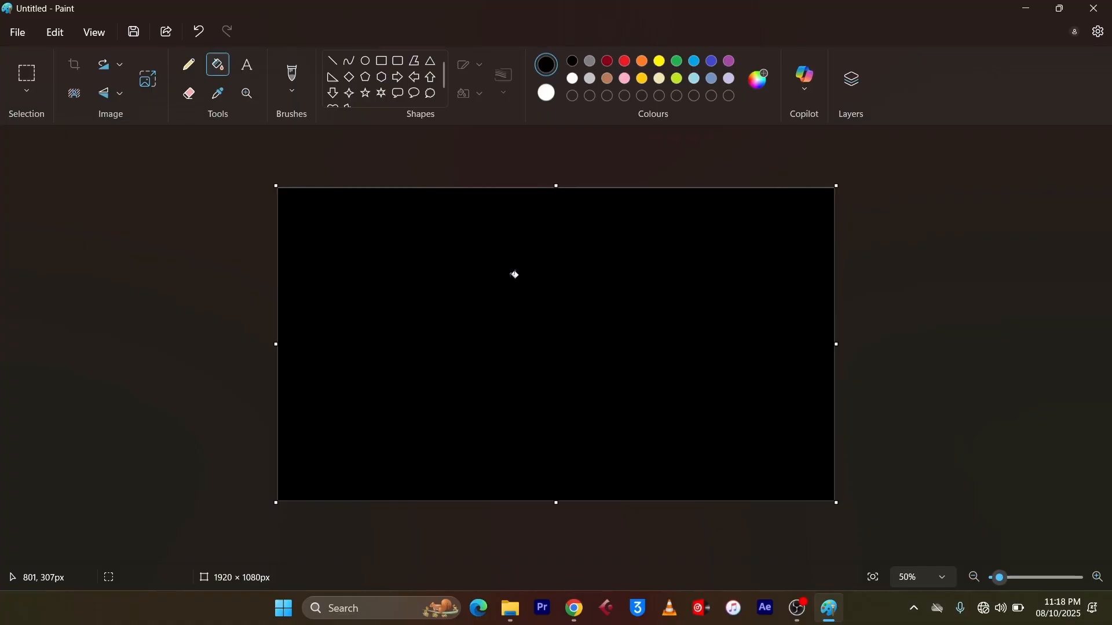
Import the bootlogo PNG file from the Downloads folder onto the black canvas.
left_click(18, 34)
mouse_move(127, 115)
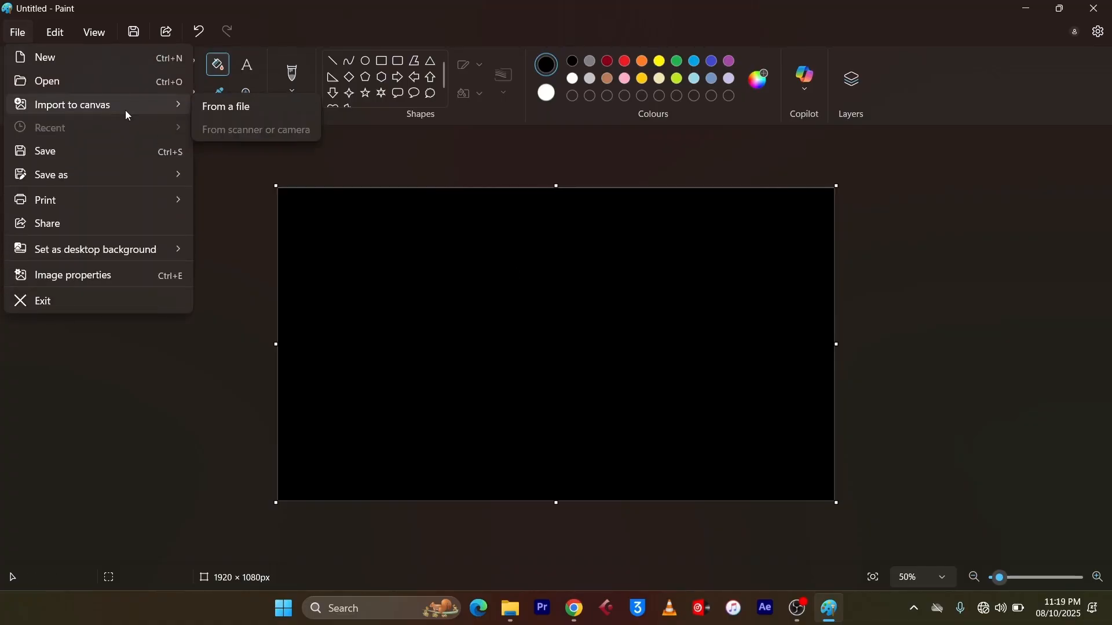
left_click(224, 111)
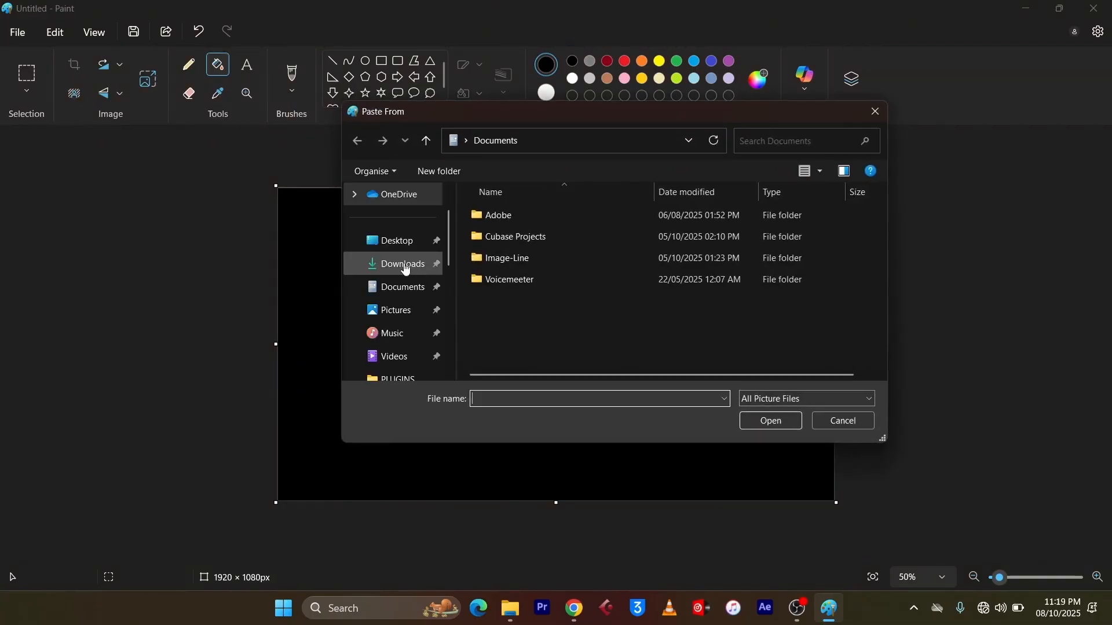
left_click(405, 266)
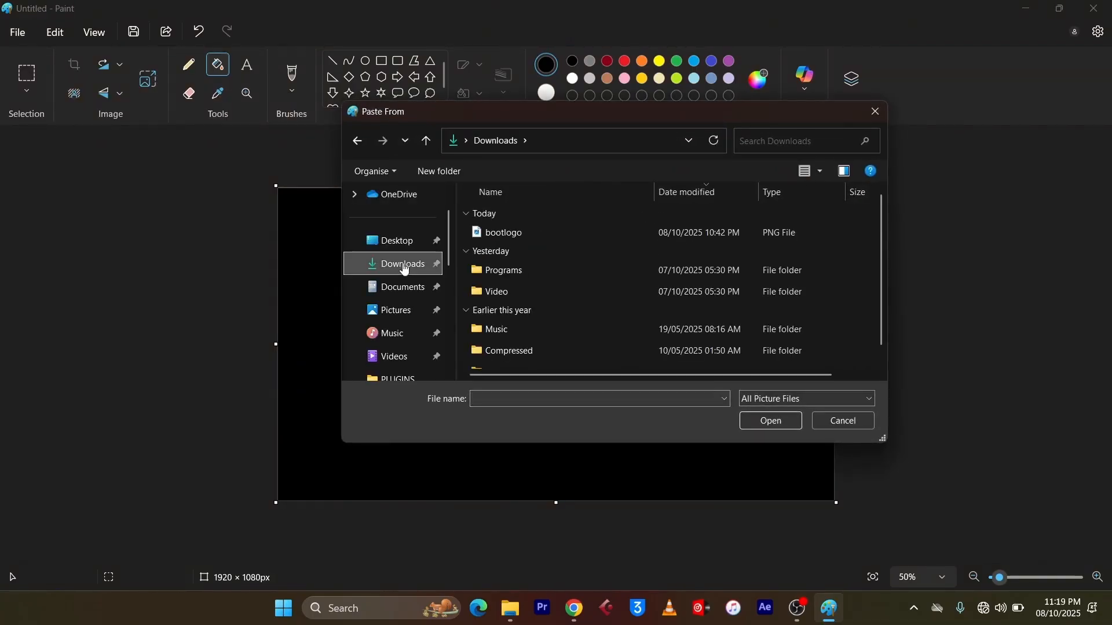
left_click(529, 239)
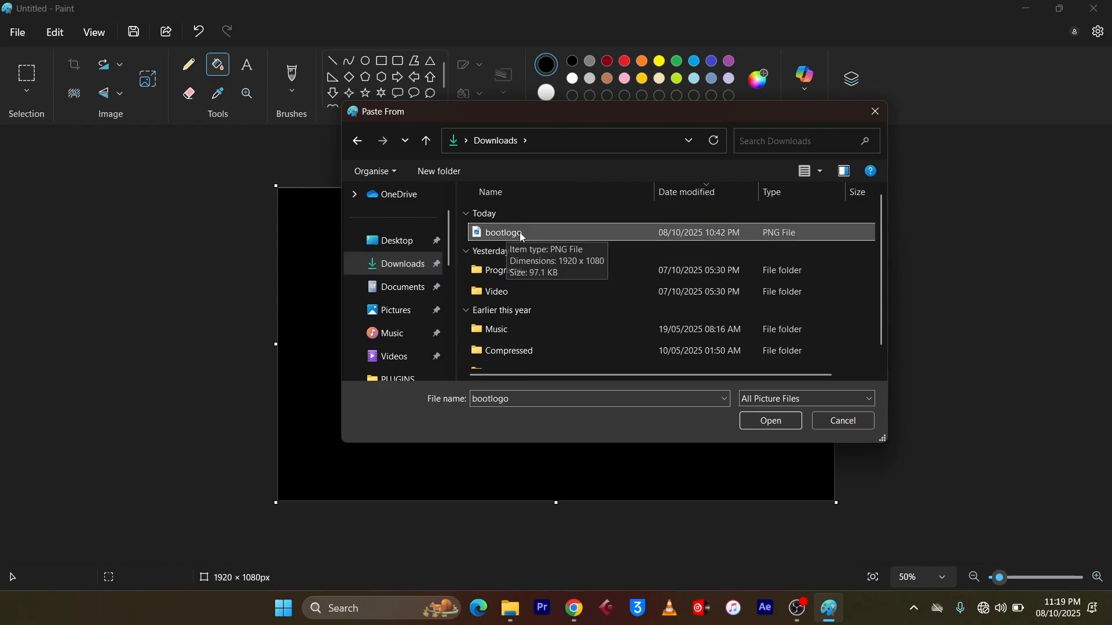
left_click(753, 422)
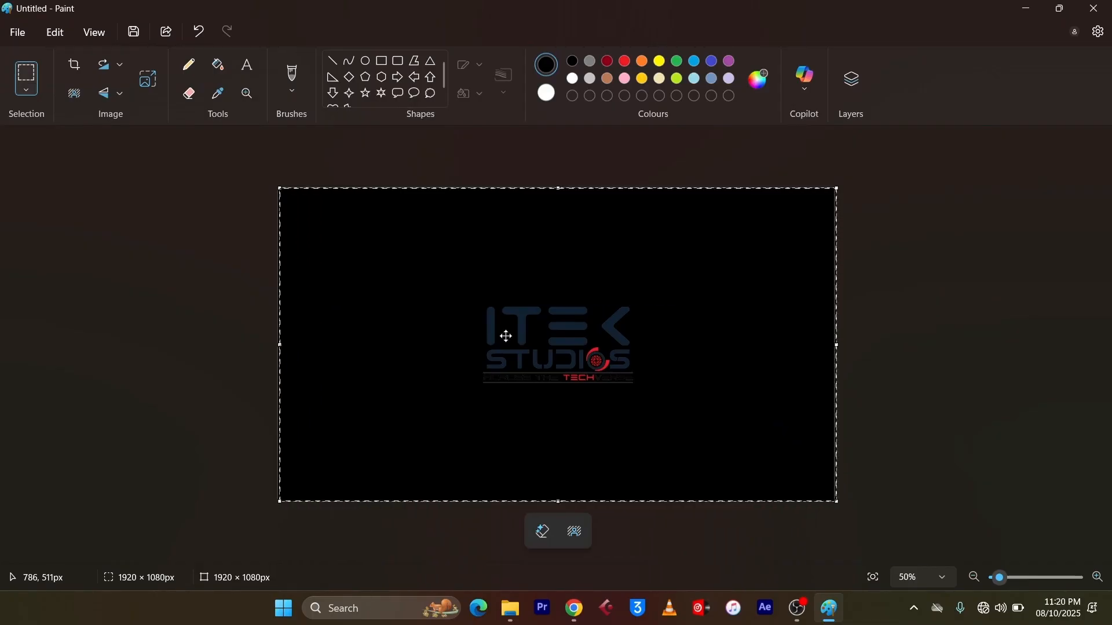
Resize the imported logo to 400 × 400 pixels with the aspect ratio unlocked and position it at the canvas centre.
right_click(524, 340)
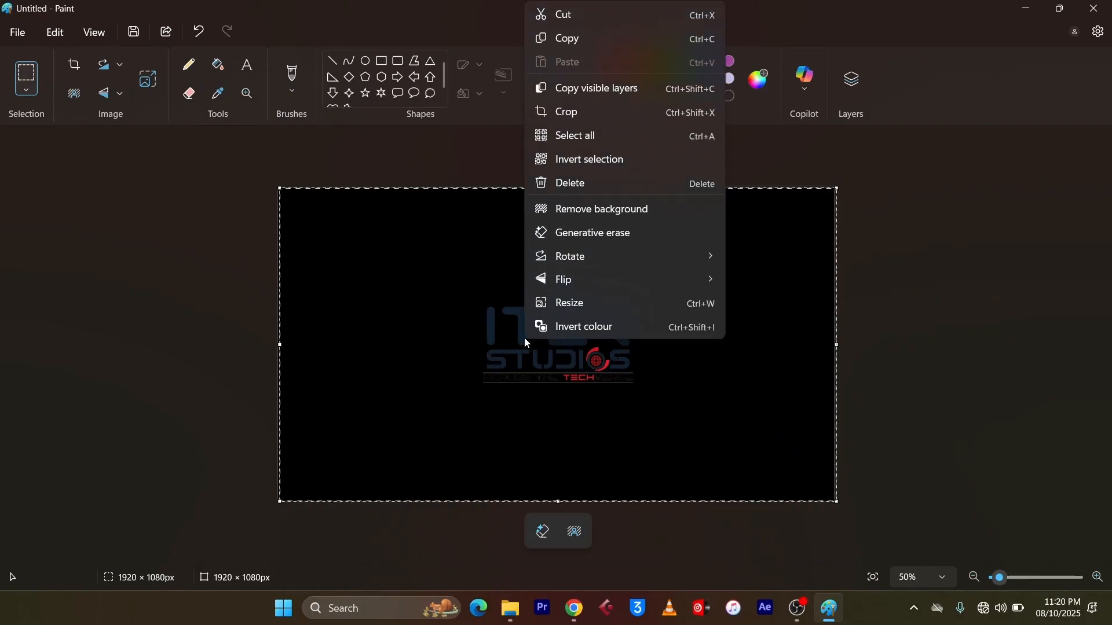
left_click(575, 304)
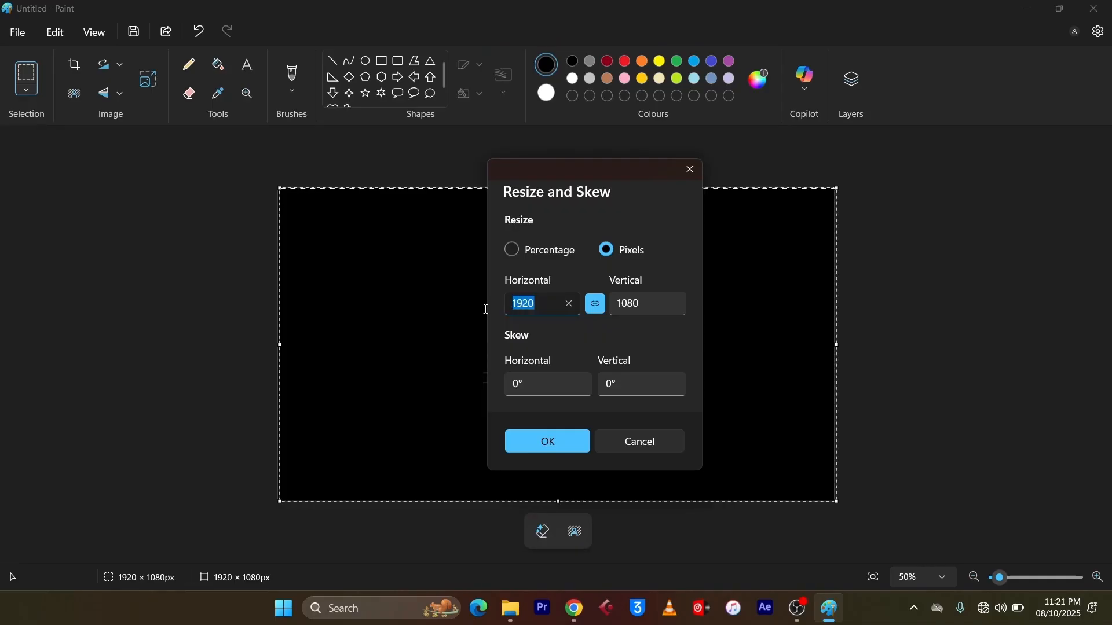
type("400")
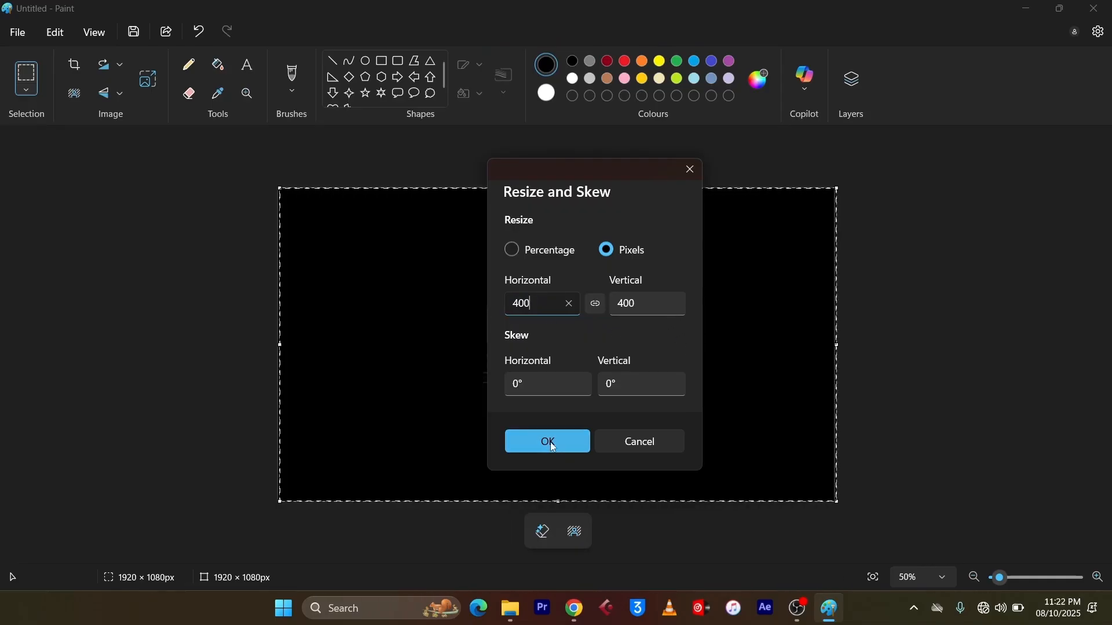
left_click(550, 441)
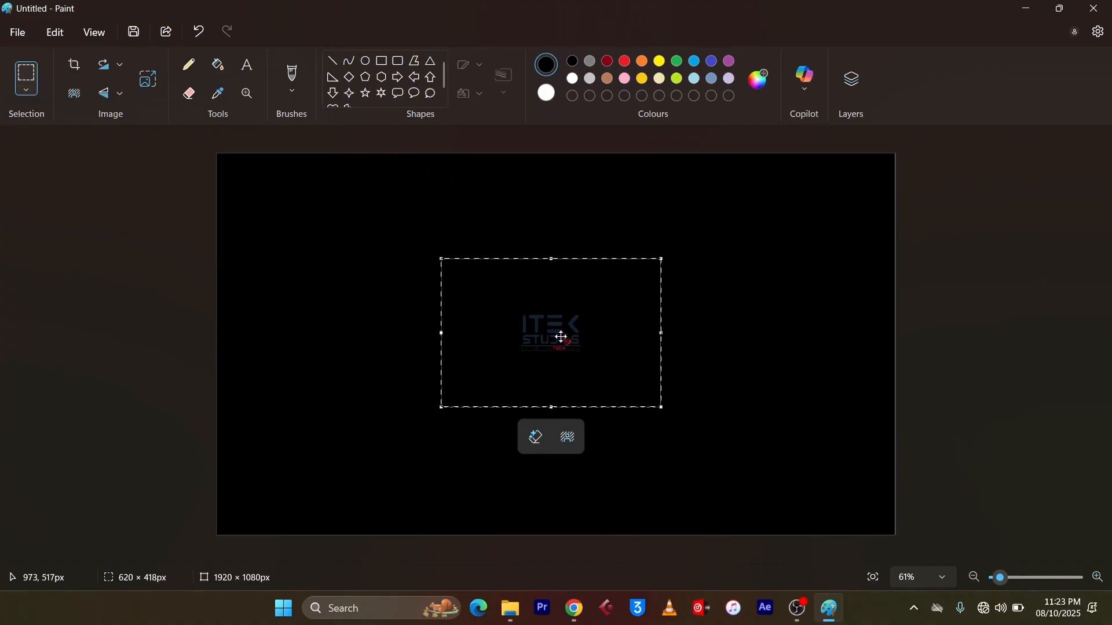
left_click_drag(561, 337, 565, 336)
Save the image to the Desktop as splash in 24-bit Bitmap format.
left_click(16, 35)
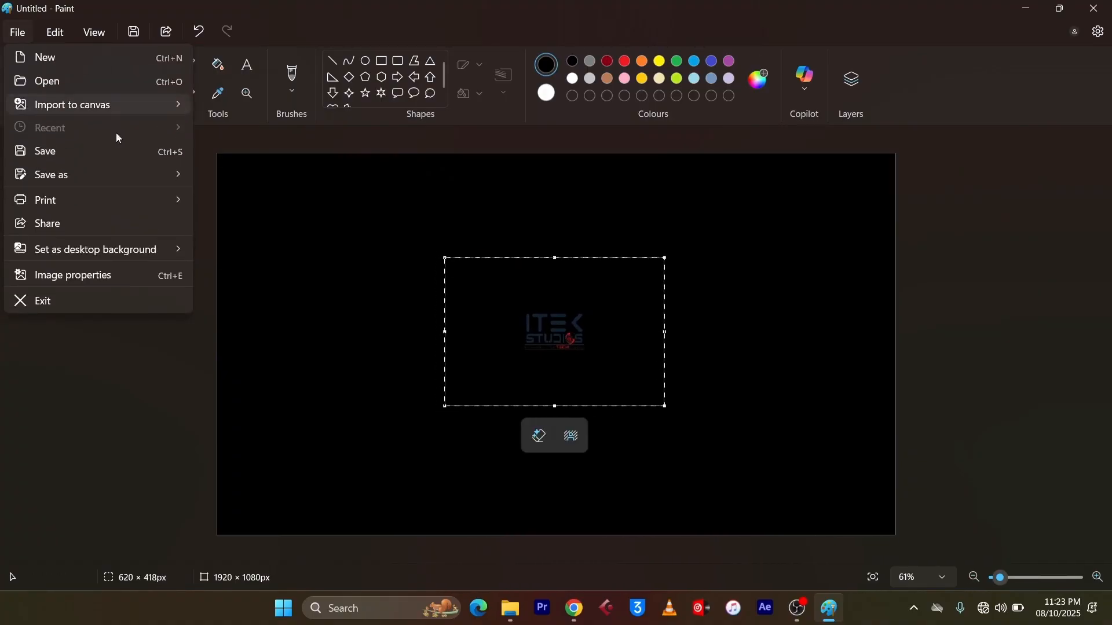
left_click(72, 150)
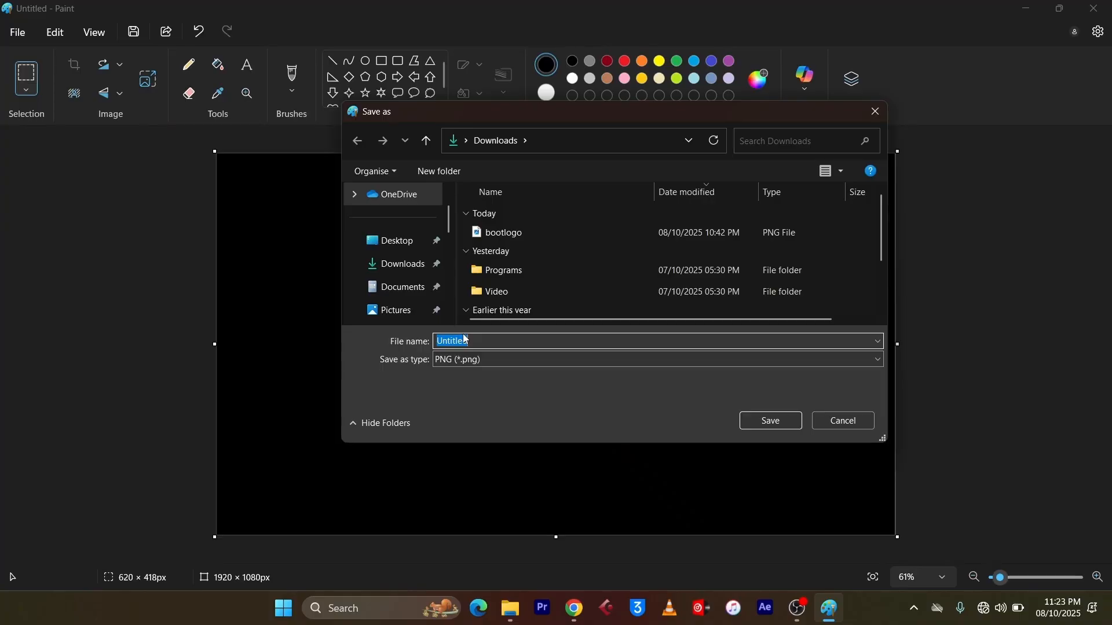
type("splash")
left_click(475, 361)
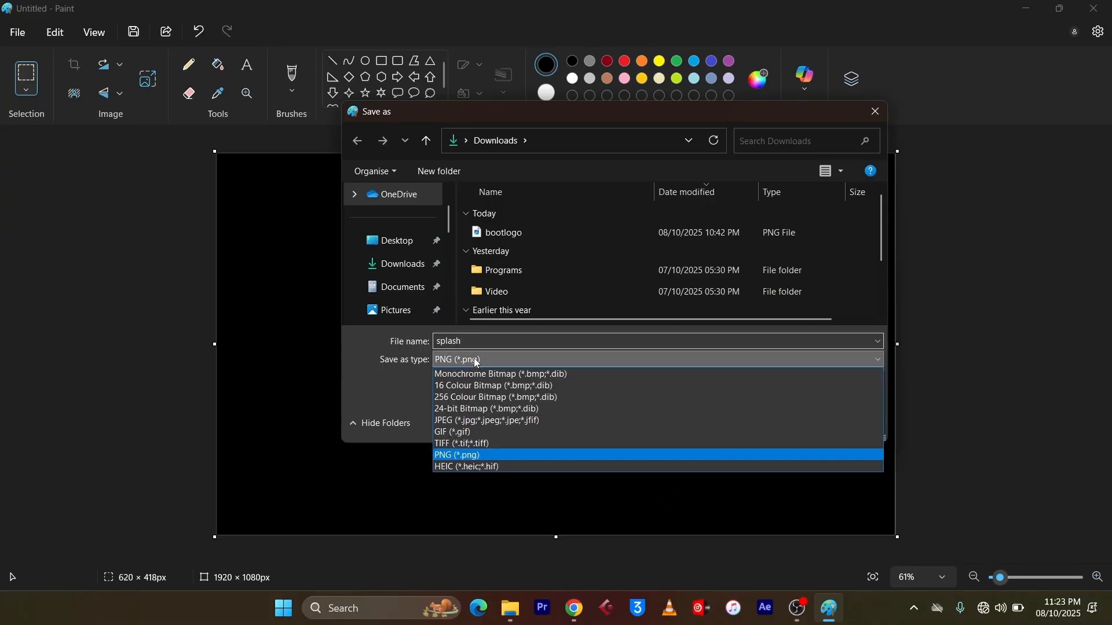
left_click(485, 411)
left_click(405, 249)
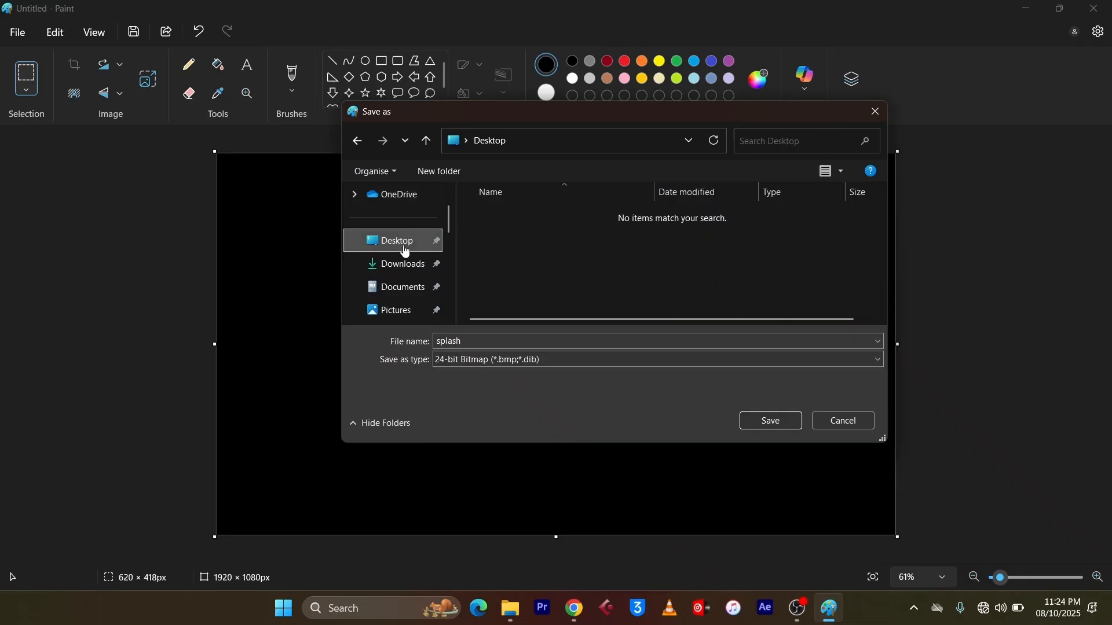
left_click(774, 422)
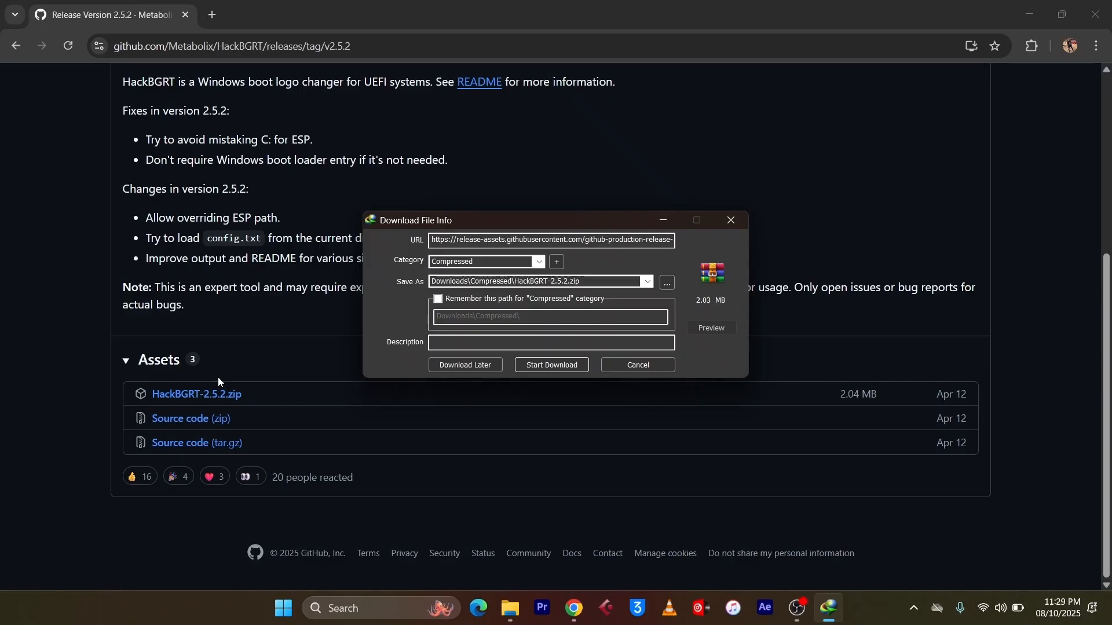
Download HackBGRT-2.5.2.zip to the Compressed downloads folder and extract the archive there.
left_click(564, 366)
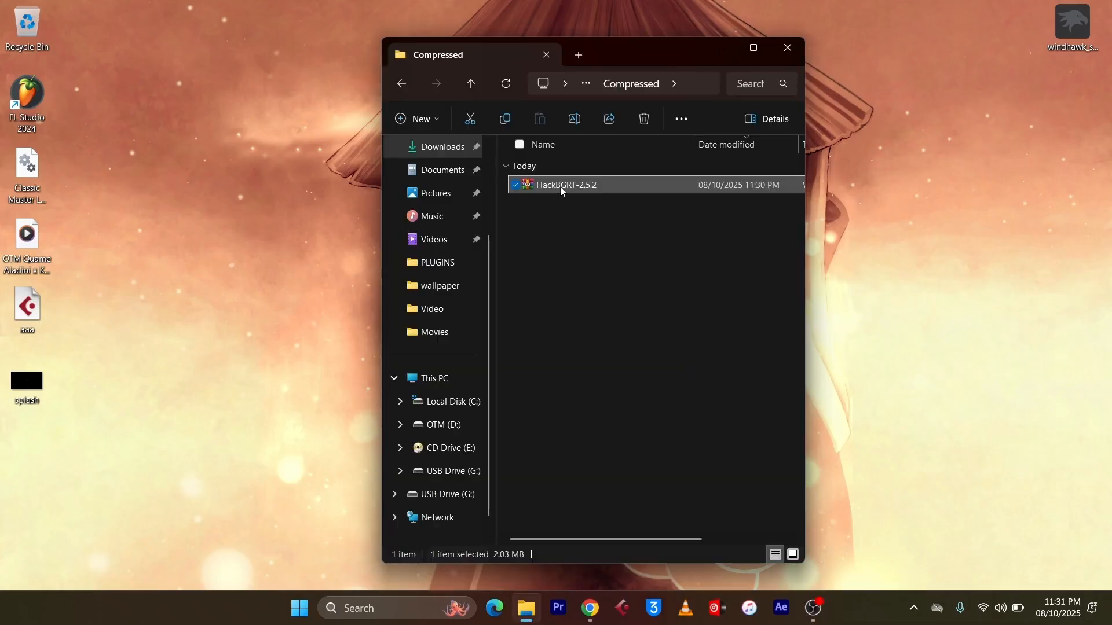
right_click(551, 186)
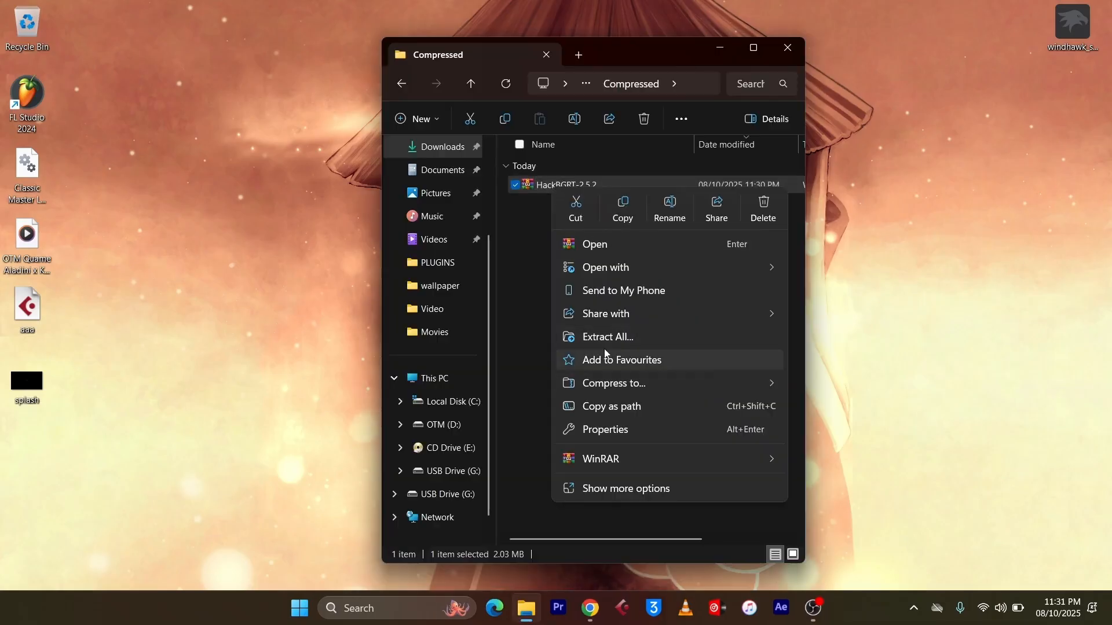
left_click(607, 338)
left_click(668, 449)
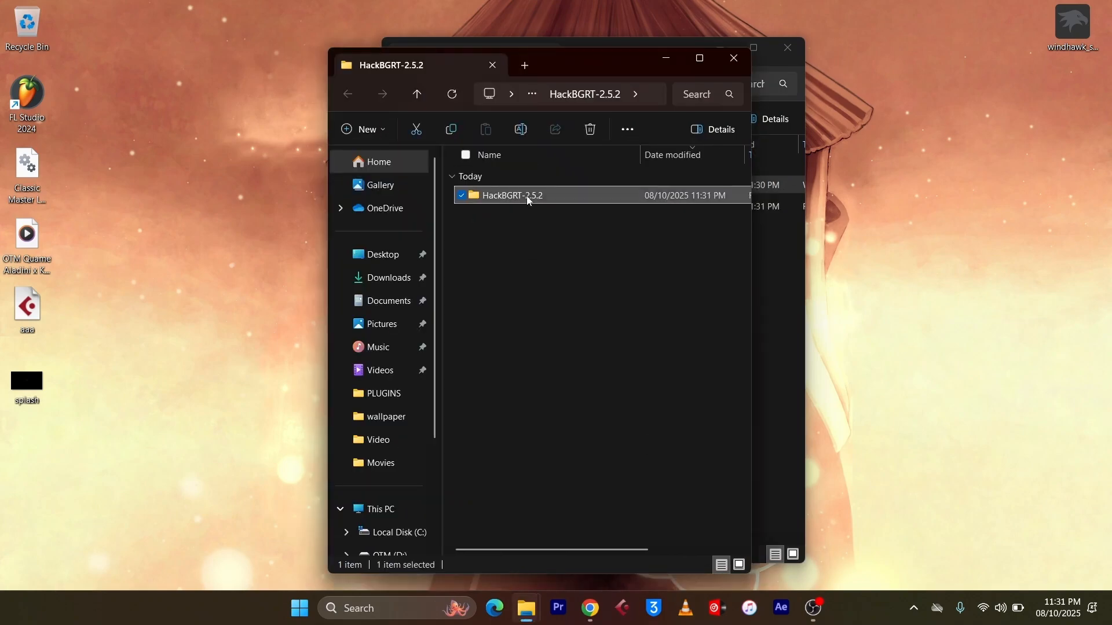
Open the inner HackBGRT-2.5.2 folder, locate its splash file, and arrange the two folder windows side by side.
double_click(528, 198)
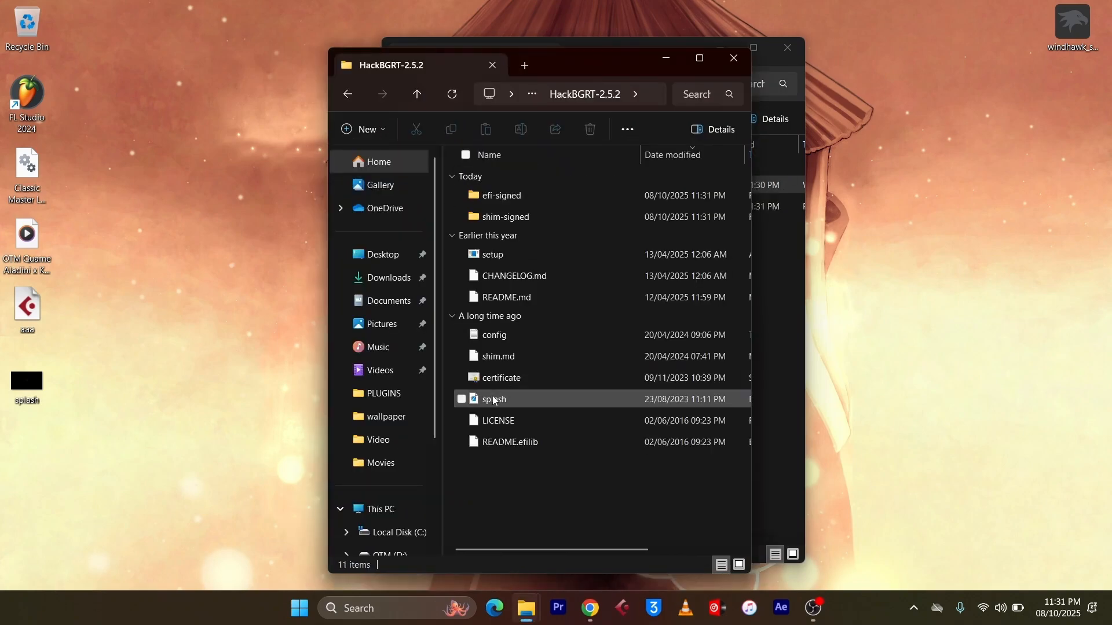
left_click(495, 401)
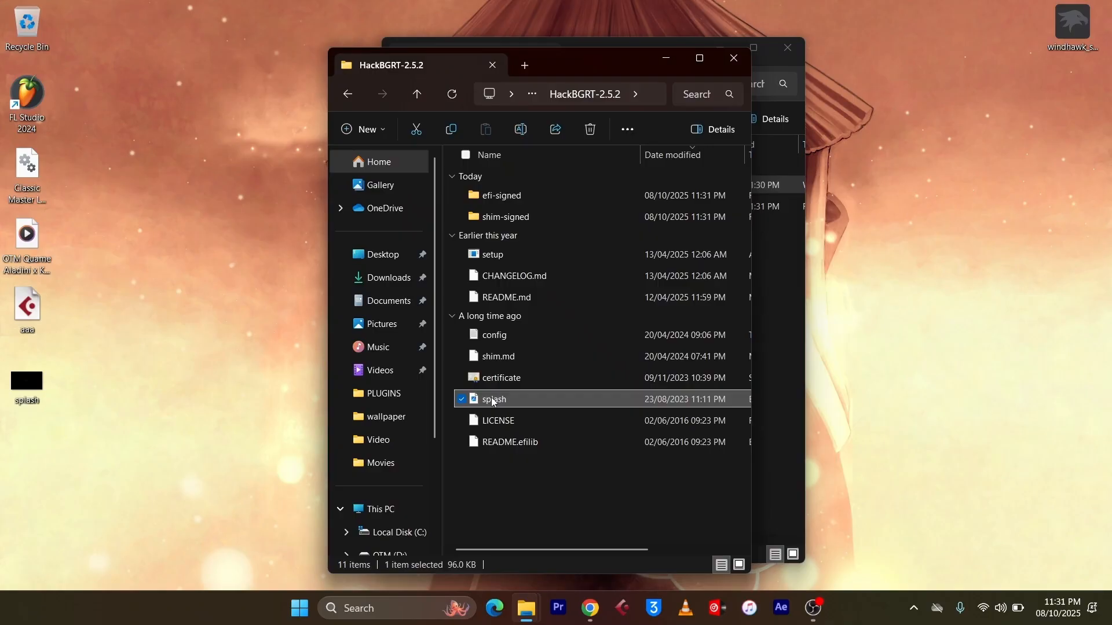
left_click_drag(590, 63, 414, 58)
left_click_drag(624, 65, 833, 65)
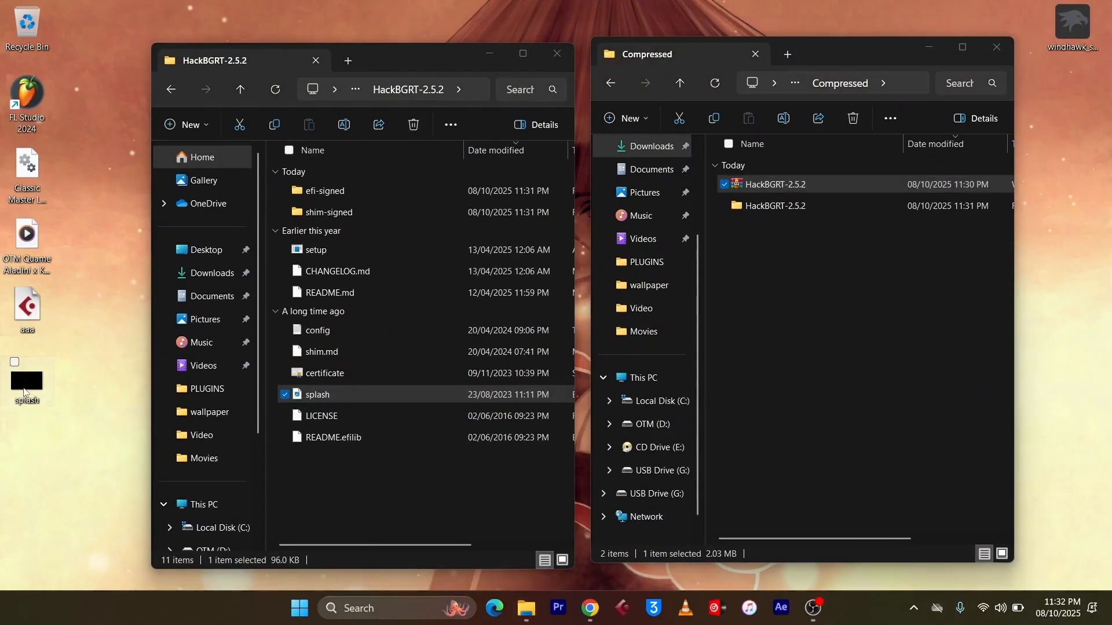
Copy the splash image from the Desktop into the extracted HackBGRT-2.5.2 folder, replacing the existing splash file.
left_click(27, 392)
right_click(32, 395)
left_click(103, 123)
left_click(326, 504)
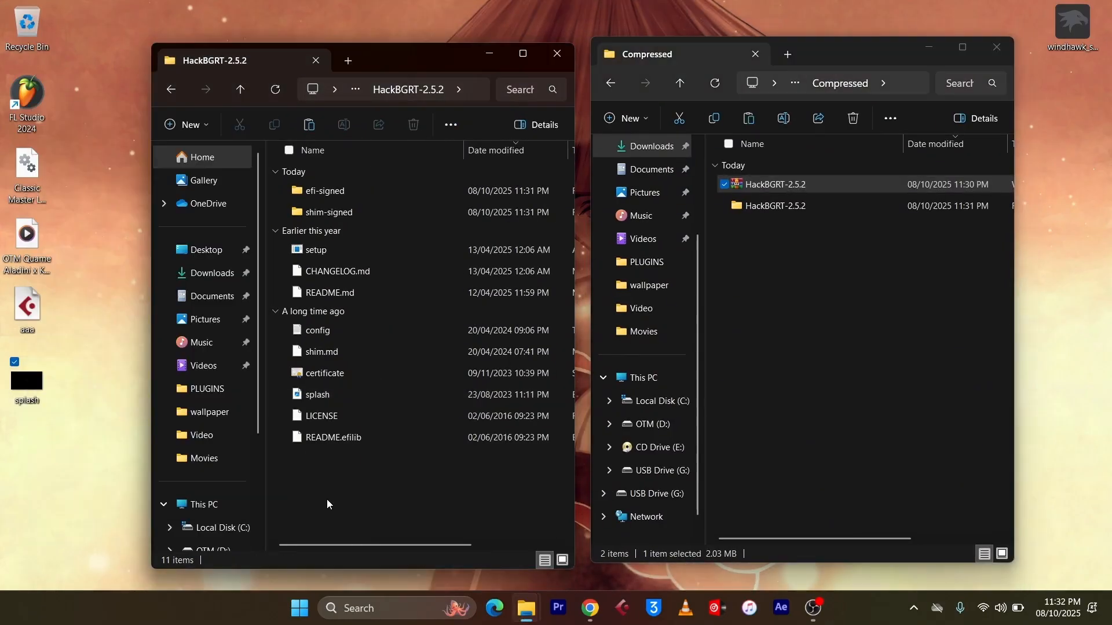
right_click(327, 500)
left_click(335, 518)
left_click(495, 227)
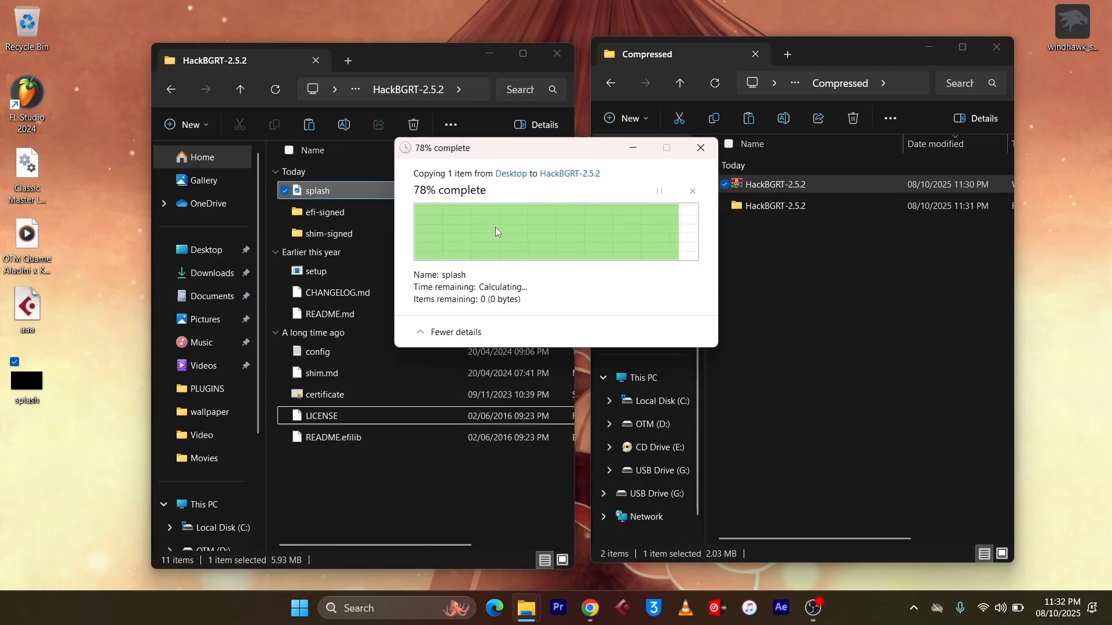
Run the HackBGRT setup as administrator, install it with a new EFI boot entry, and close the splash preview and installer.
left_click(307, 275)
right_click(308, 275)
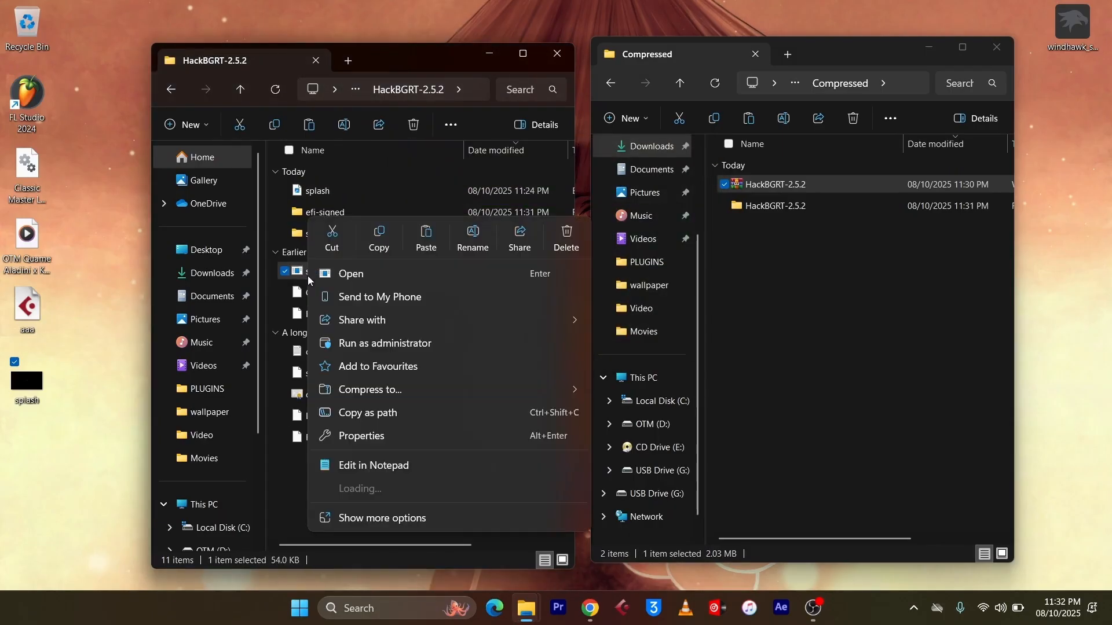
left_click(356, 343)
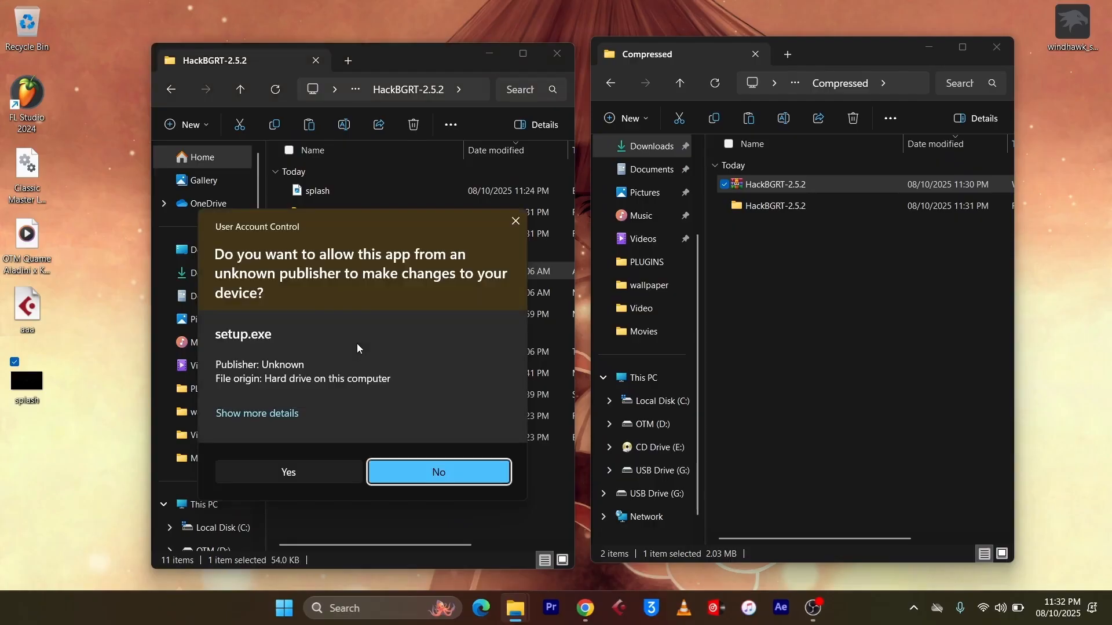
left_click(340, 469)
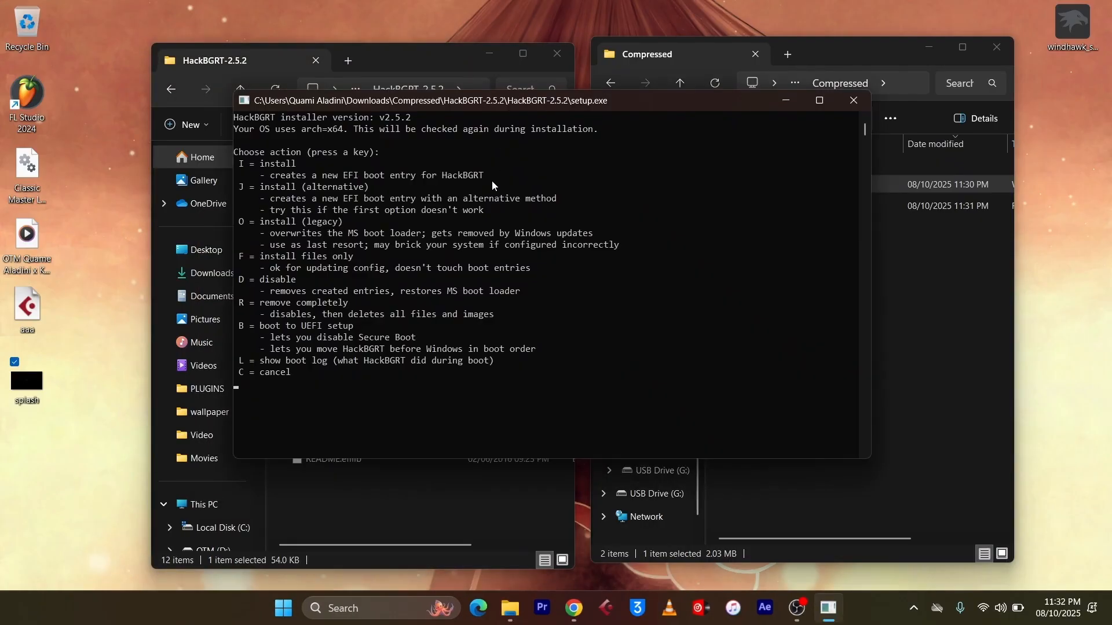
key("i")
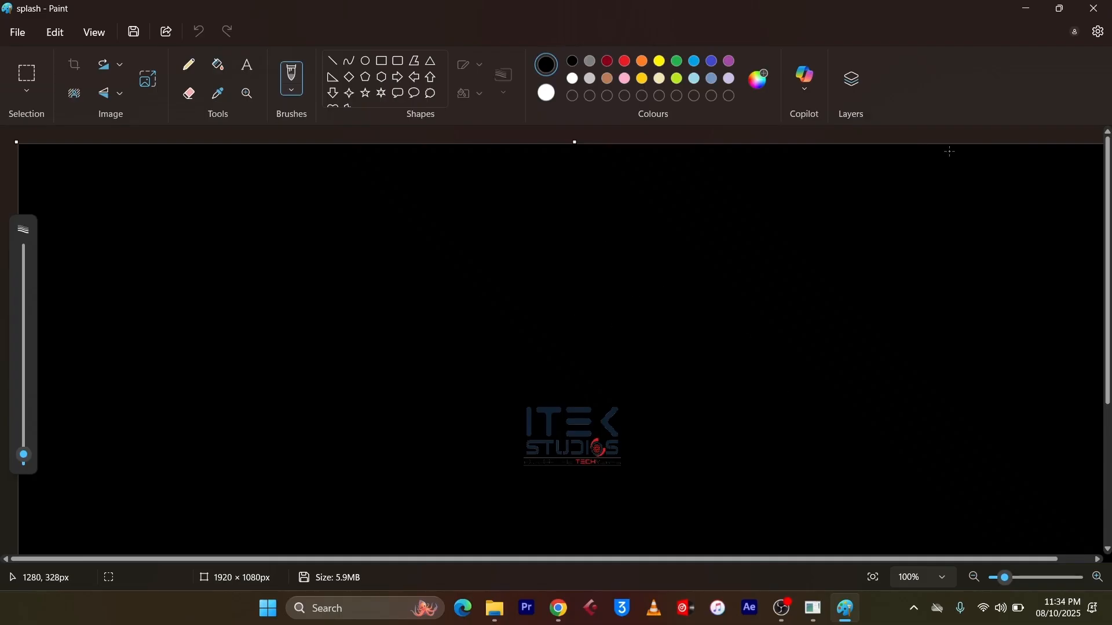
left_click(1099, 9)
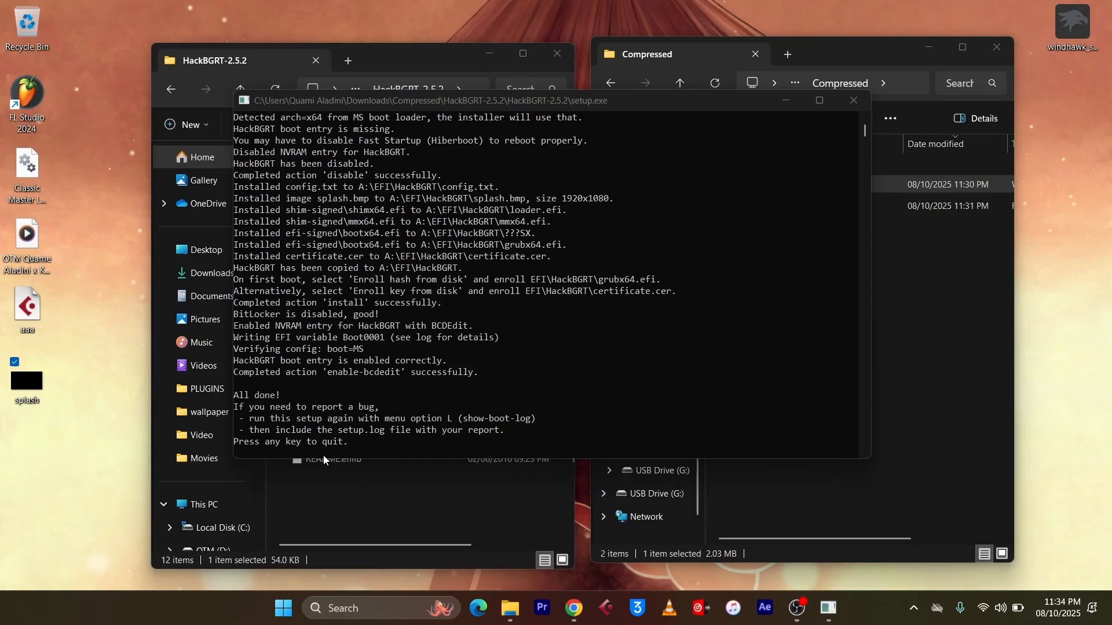
key("Return")
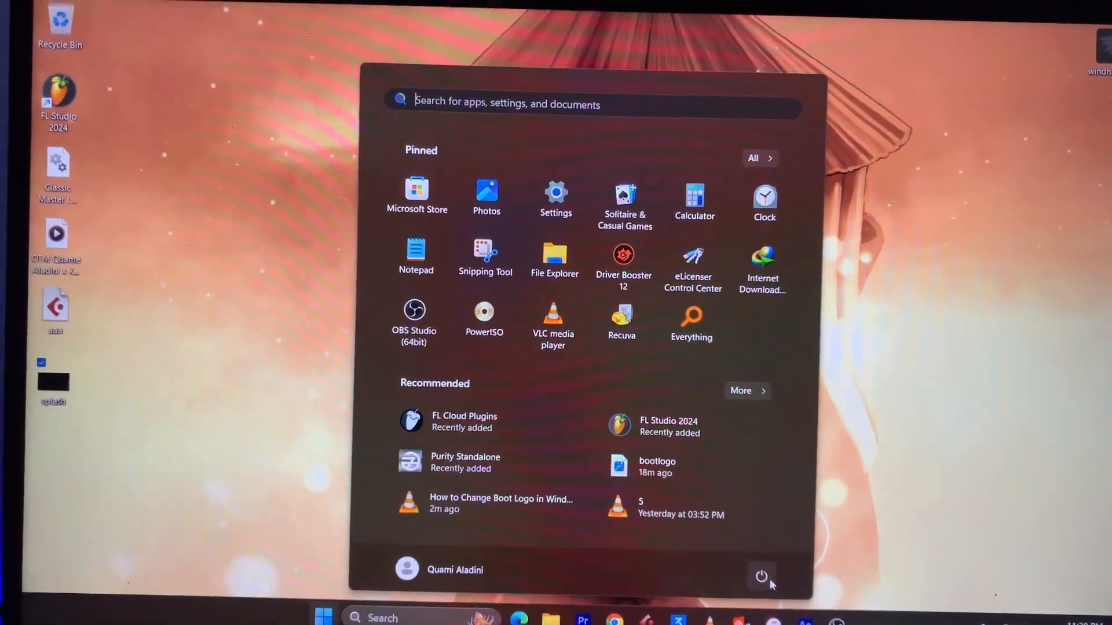
Restart the computer, dismiss the verification error, and enter MOK management before the boot countdown ends.
left_click(769, 579)
left_click(761, 542)
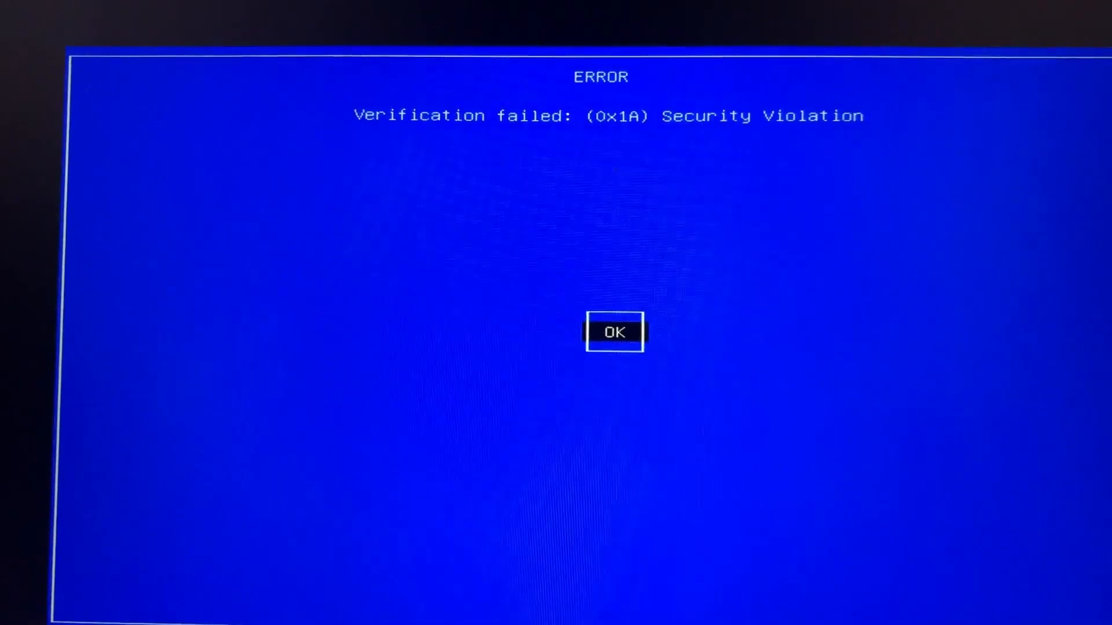
key("Return")
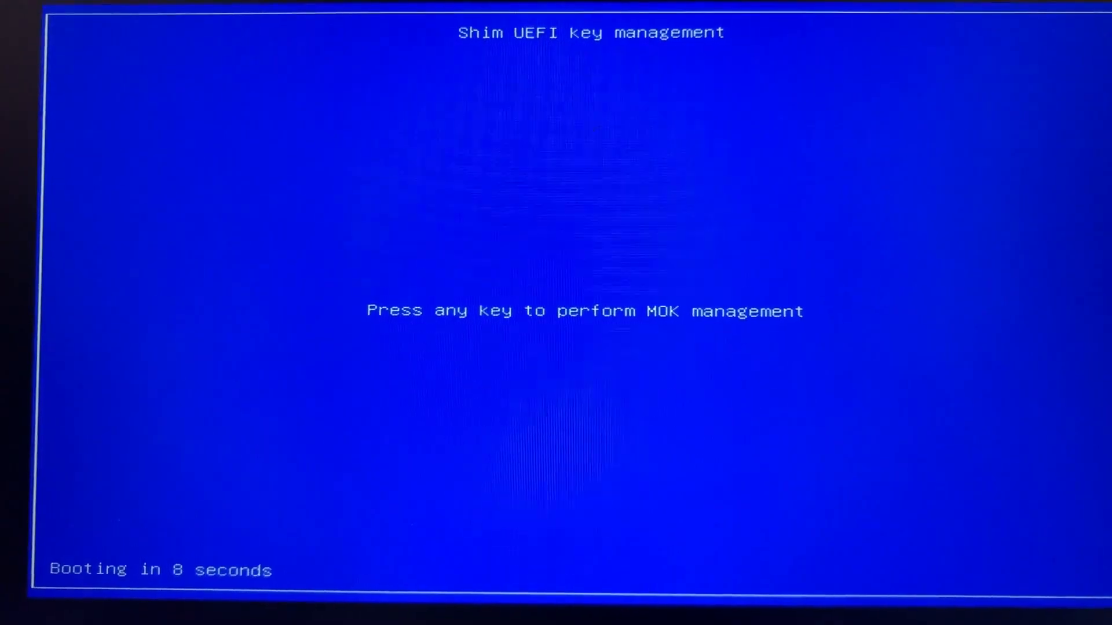
key("Return")
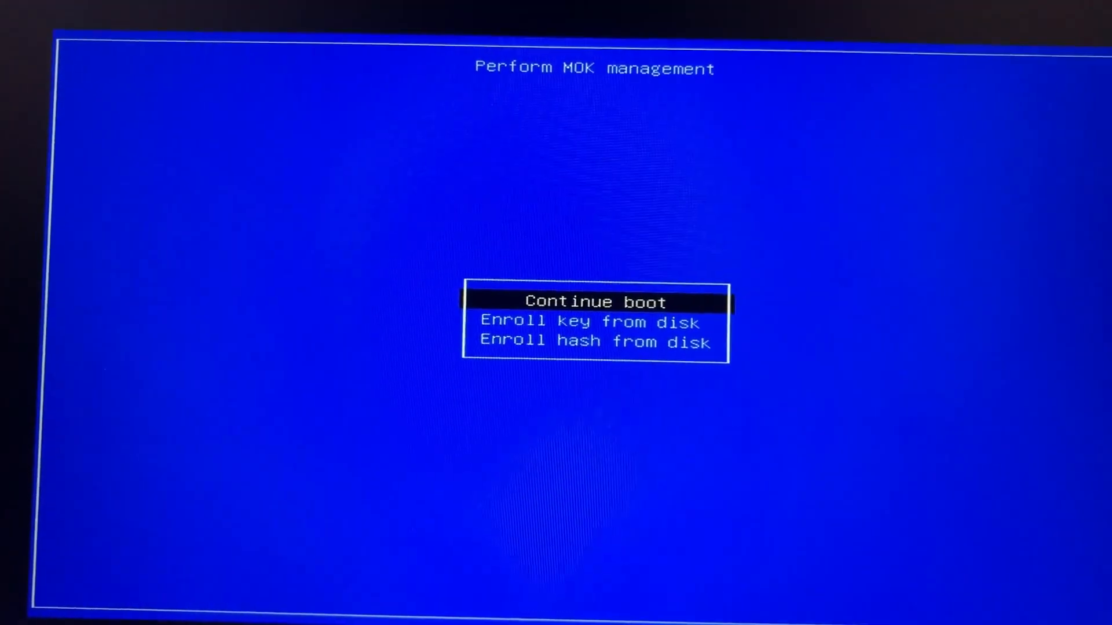
Enroll the hash of grubx64.efi from the EFI/HackBGRT folder on disk.
key("Down")
key("Down")
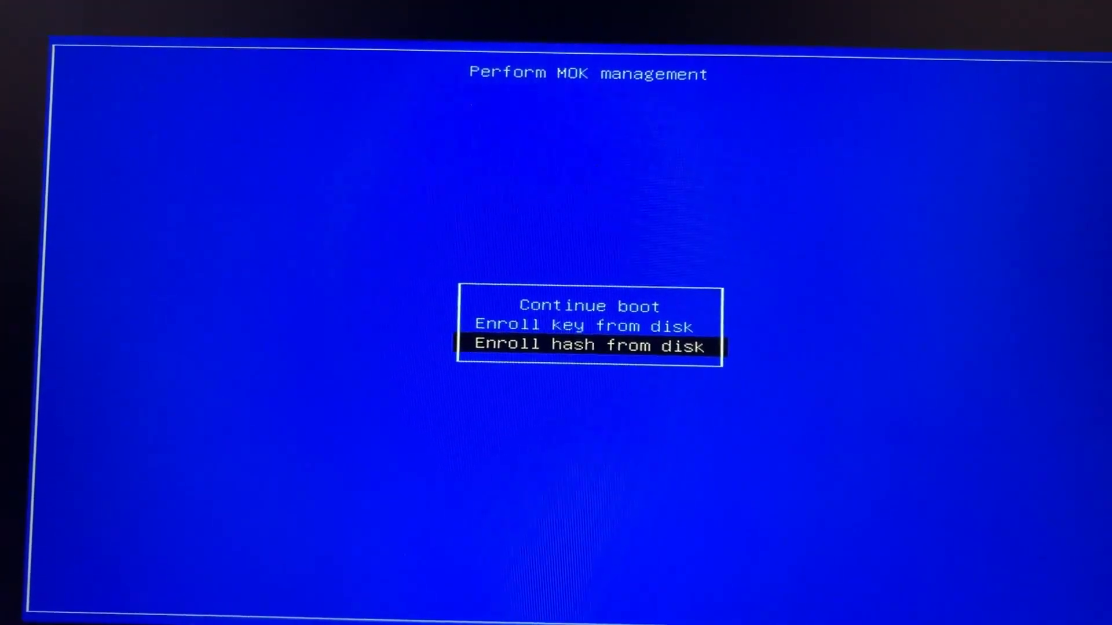
key("Return")
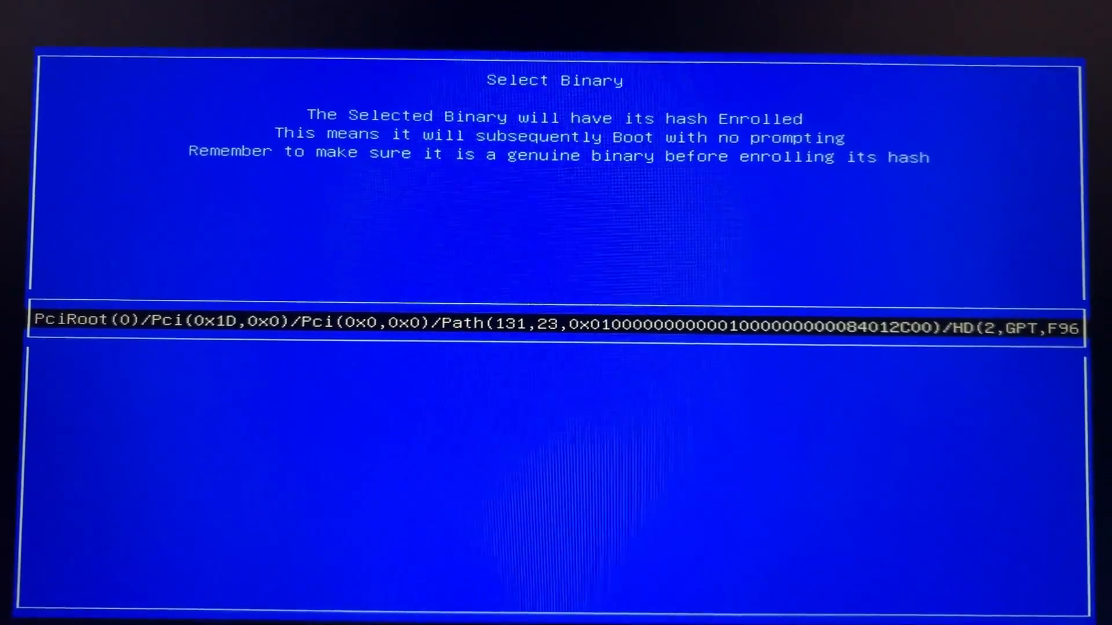
key("Return")
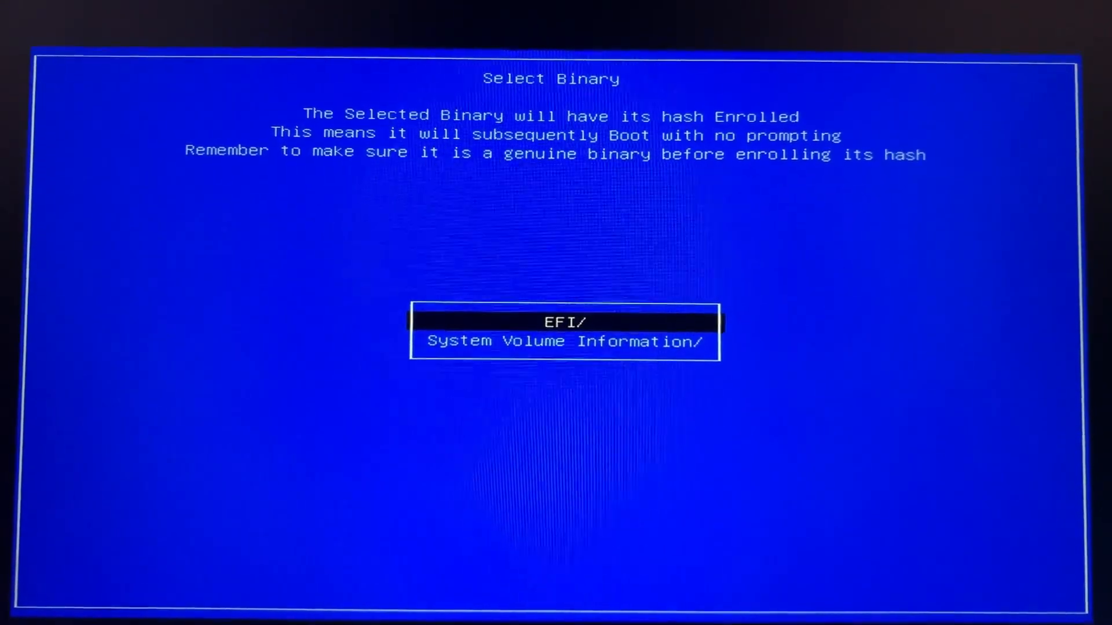
key("Return")
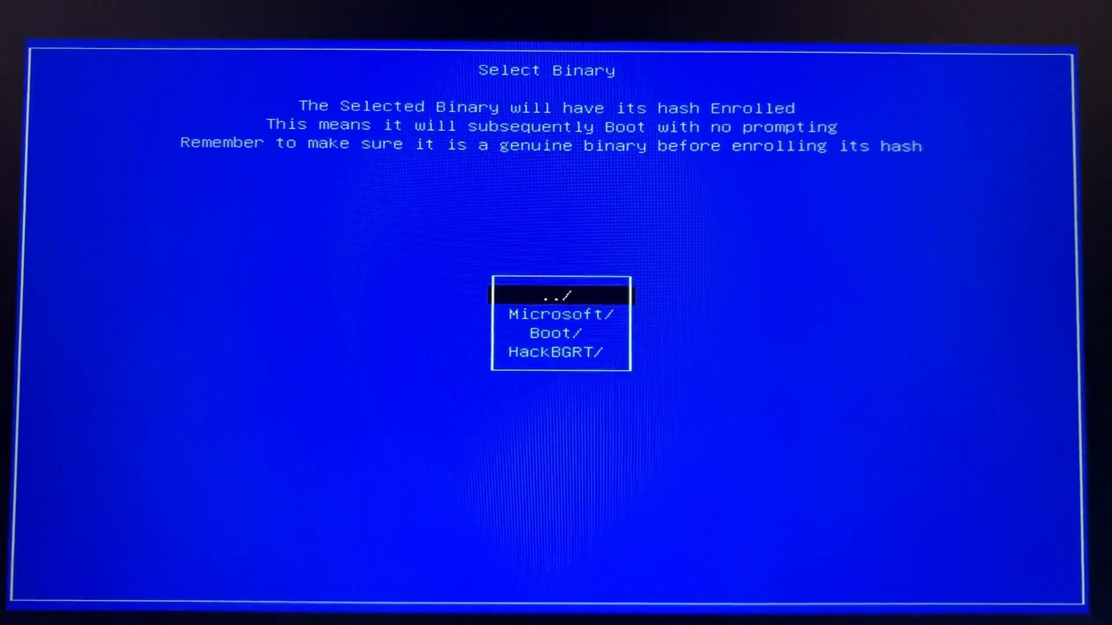
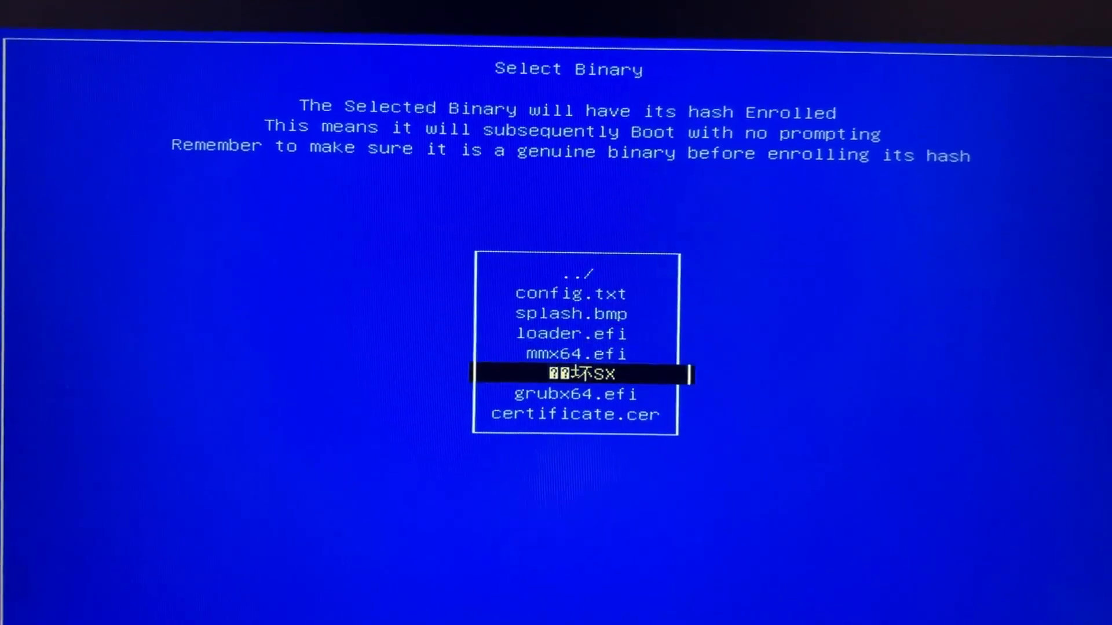
key("Down")
key("Return")
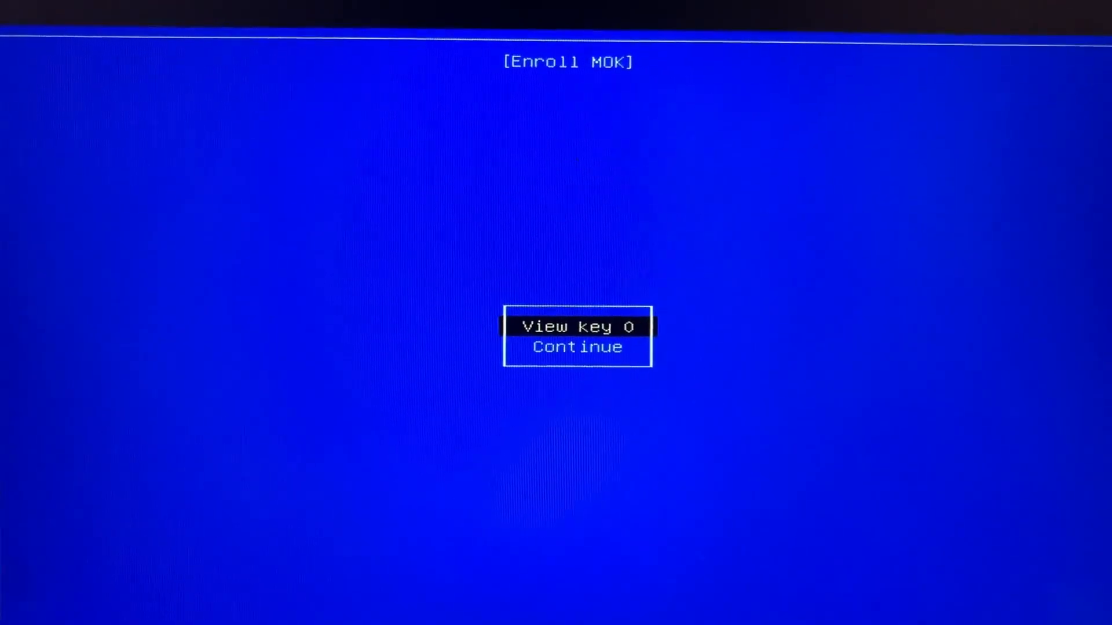
key("Return")
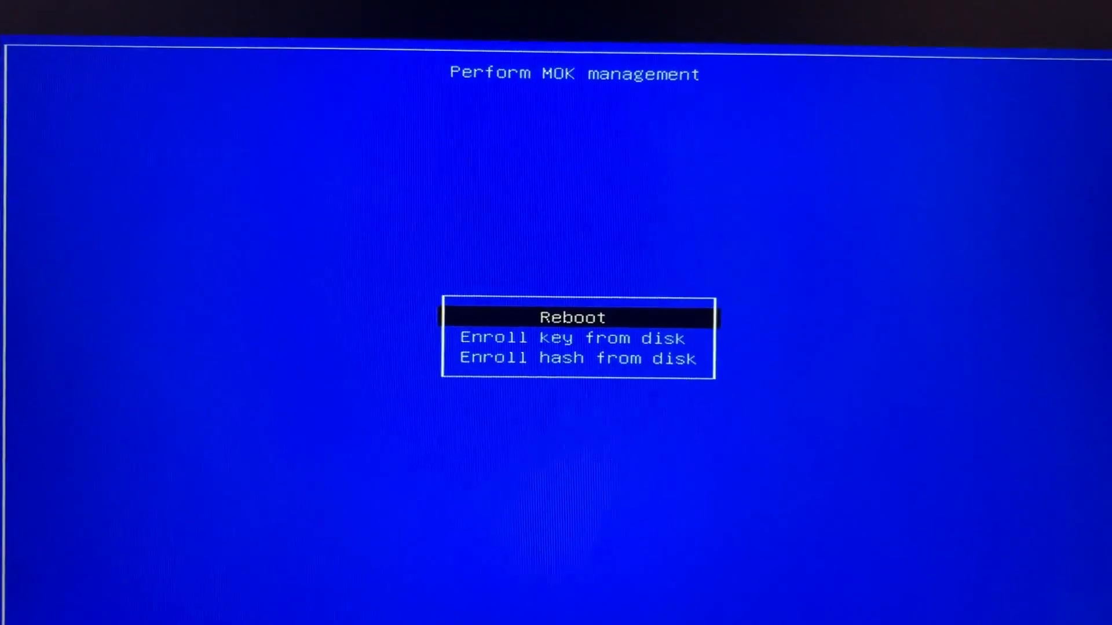